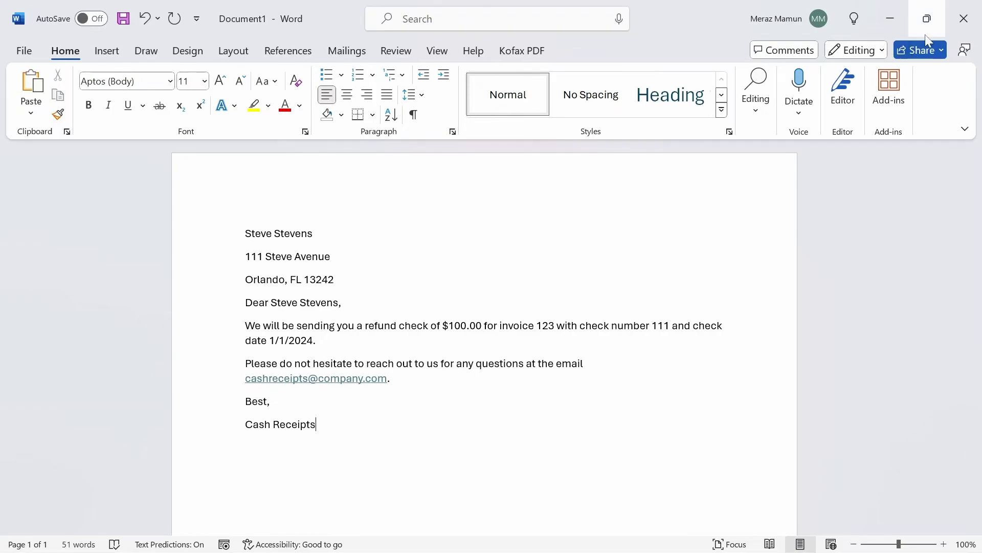
Close the sample refund letter without saving its changes
click(960, 19)
click(536, 374)
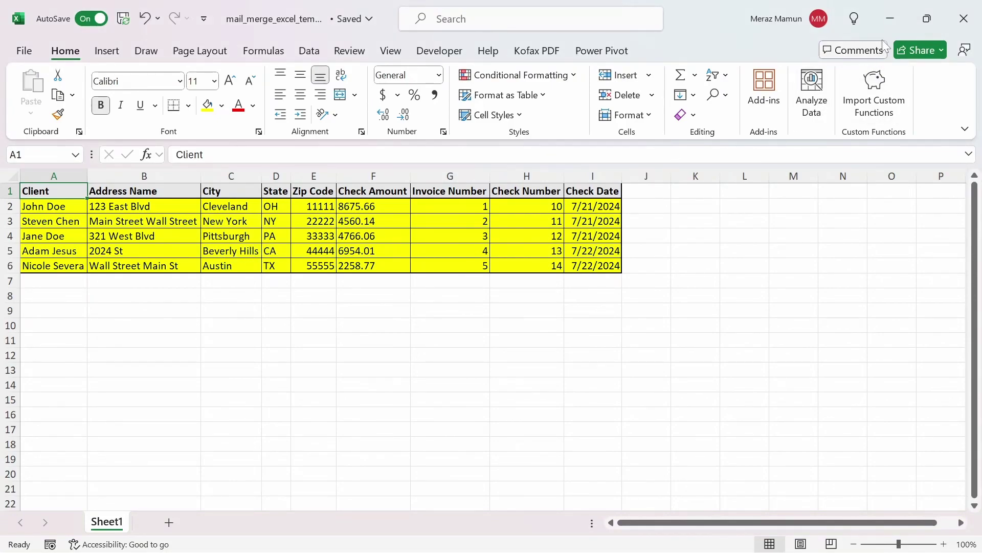
Make the blank Word template a Letters mail merge and bring up the recipient options
click(890, 18)
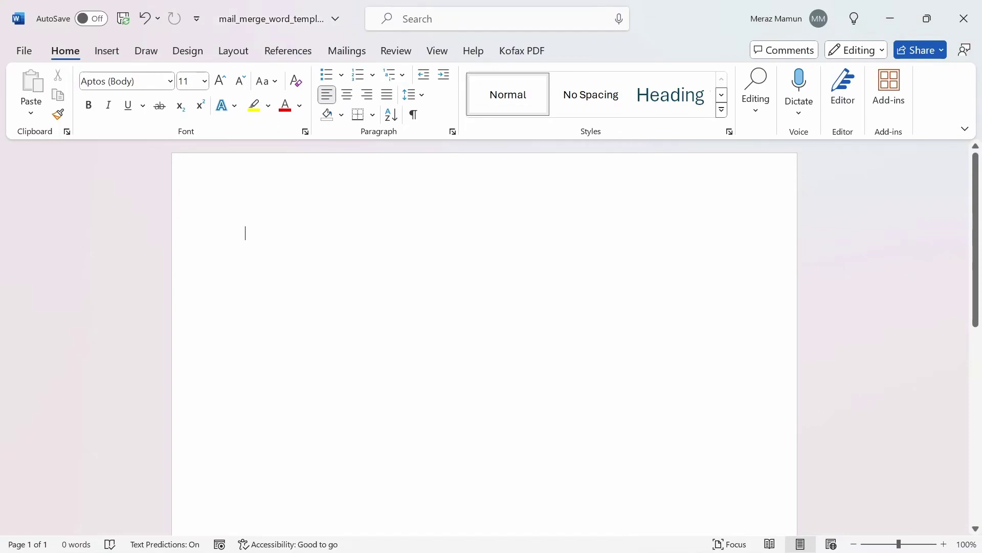
click(342, 51)
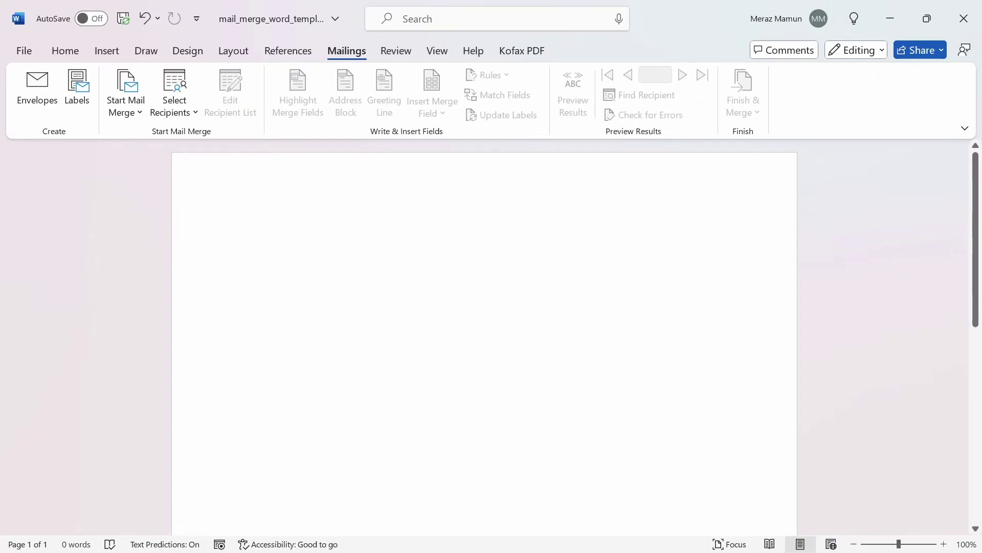
click(128, 119)
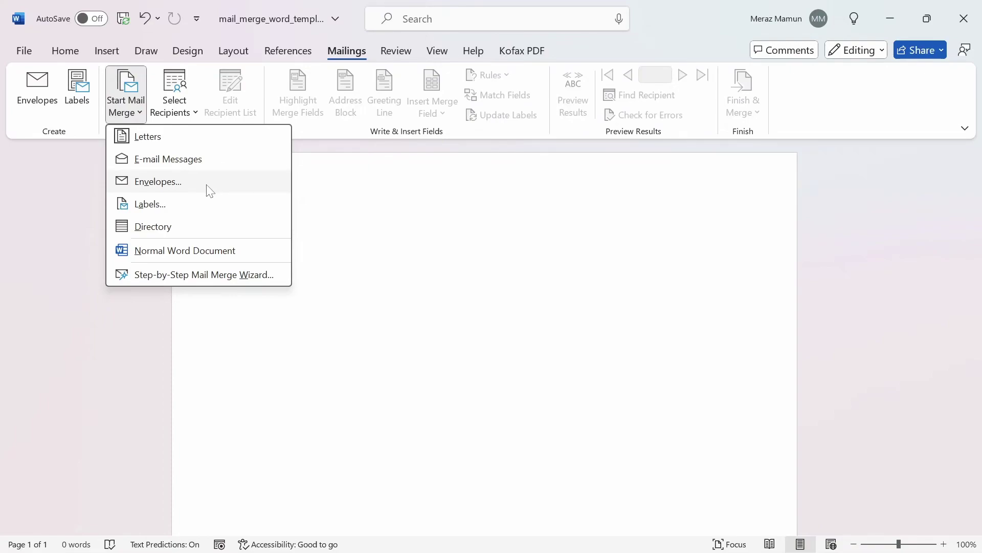
click(149, 137)
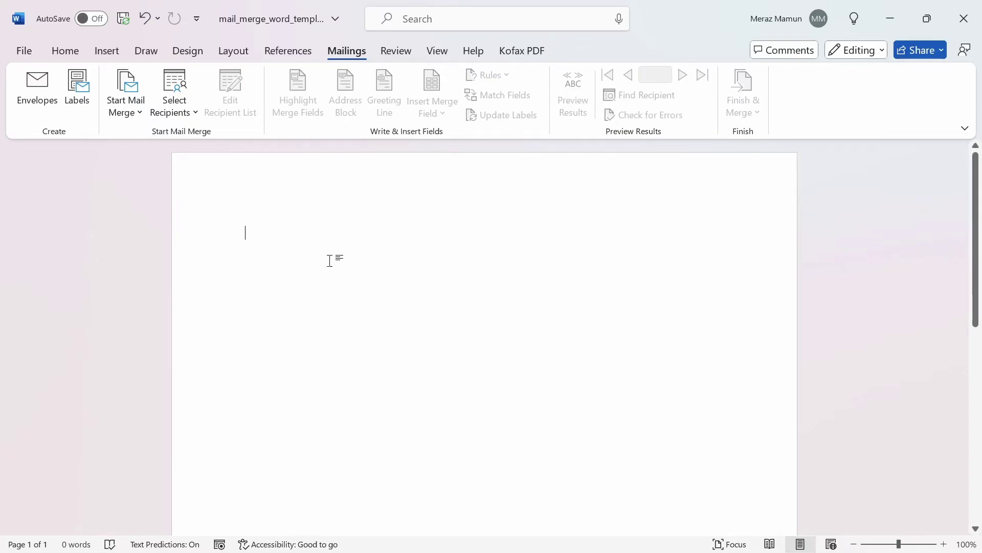
click(186, 113)
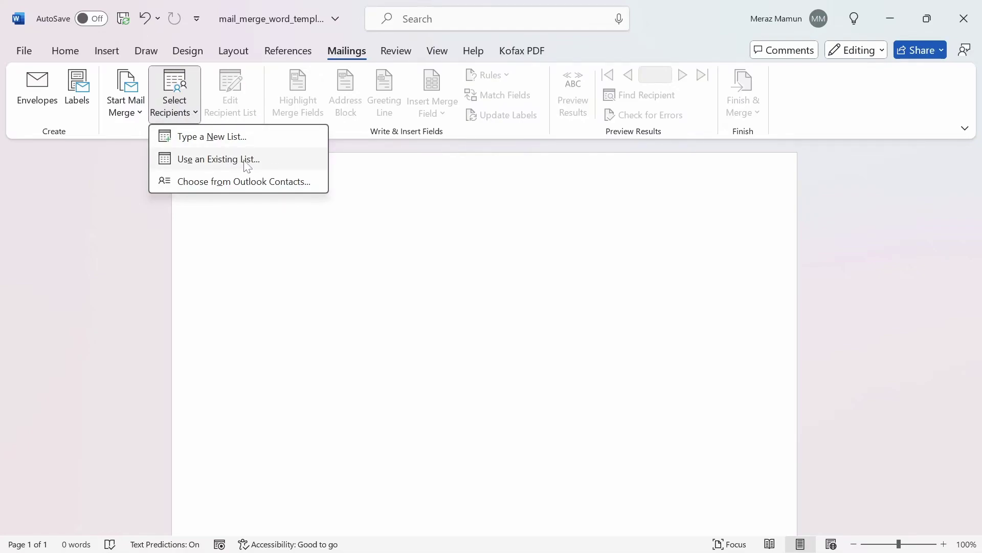
Link Sheet1$ of mail_merge_excel_template from the Automate Word folder as the recipient list
click(248, 165)
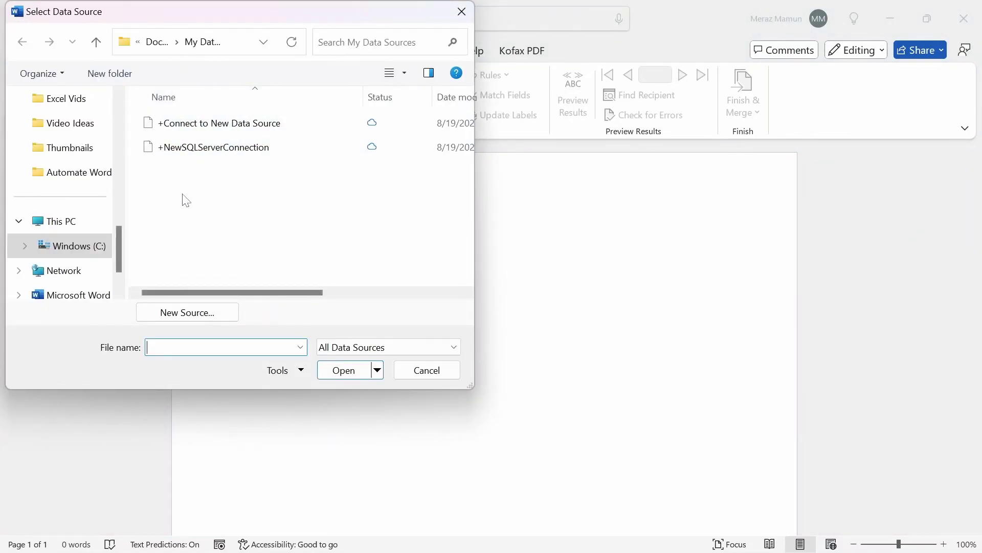
click(85, 178)
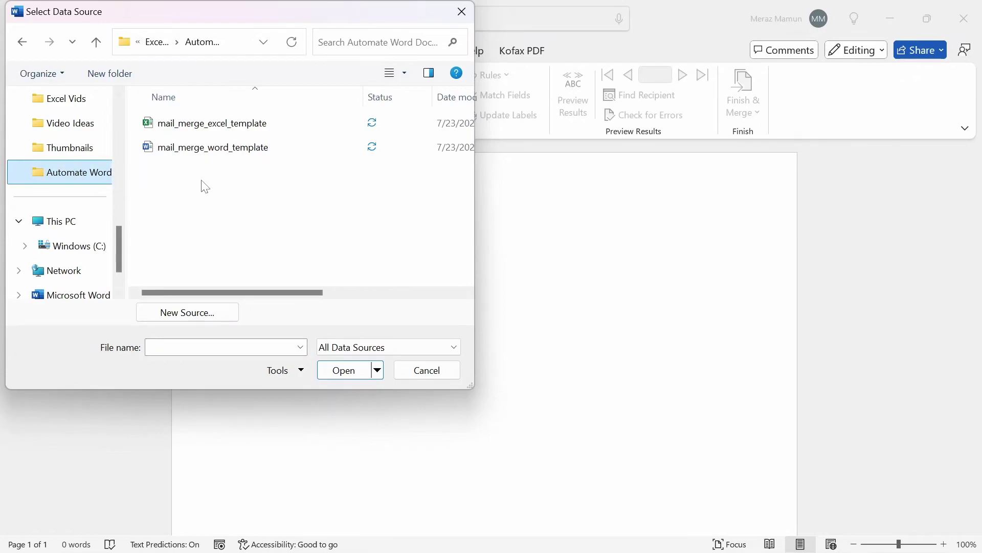
double_click(215, 124)
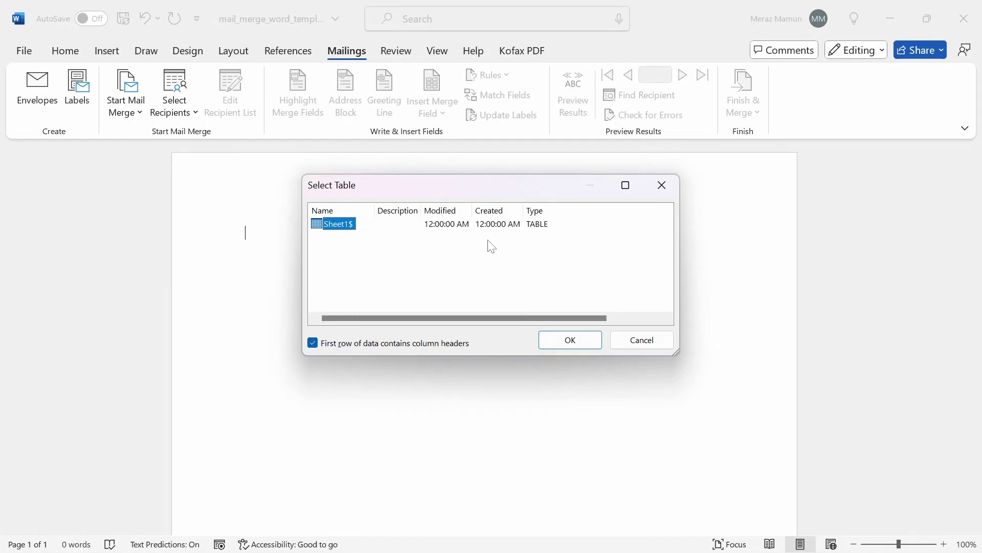
click(556, 336)
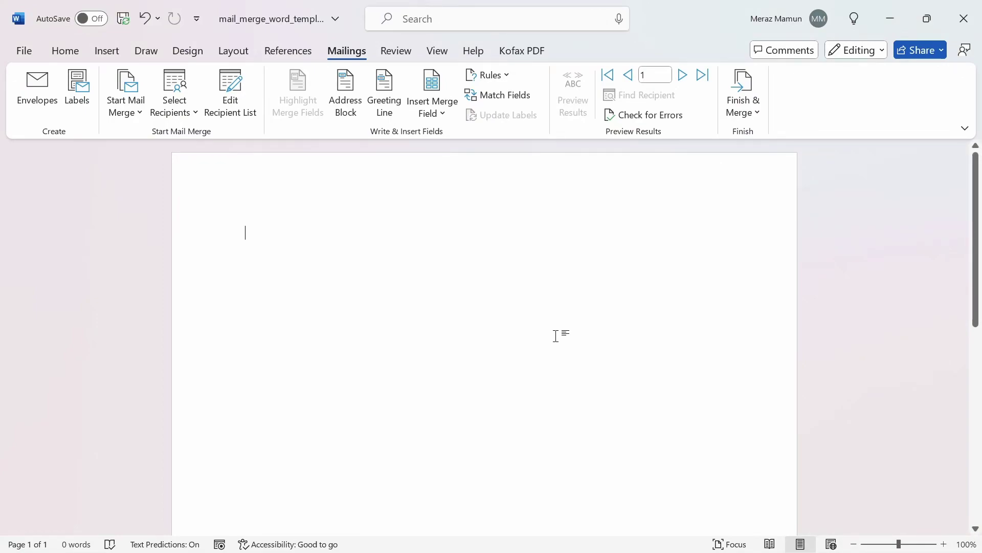
key(ctrl+z)
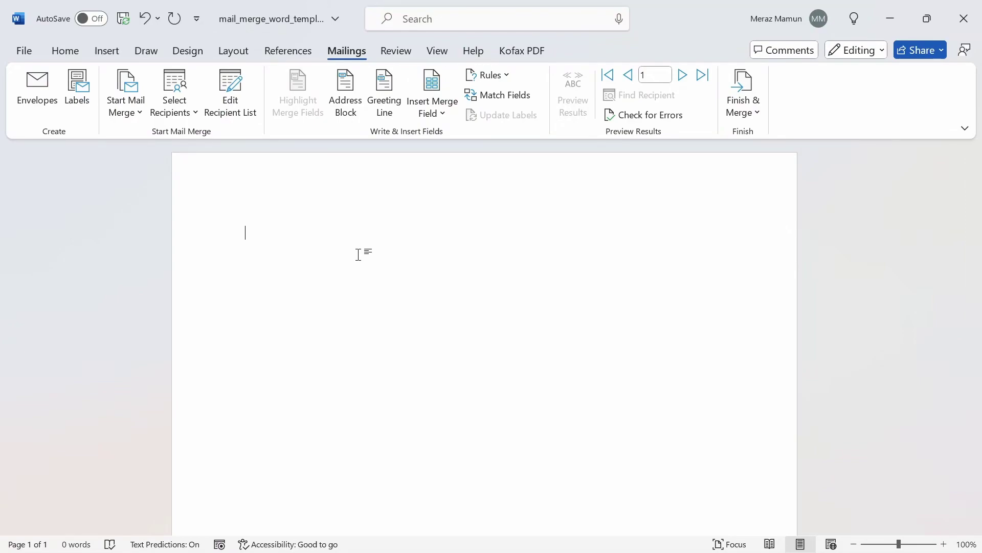
Insert the «Client» and «Address_Name» merge fields on separate lines
click(442, 114)
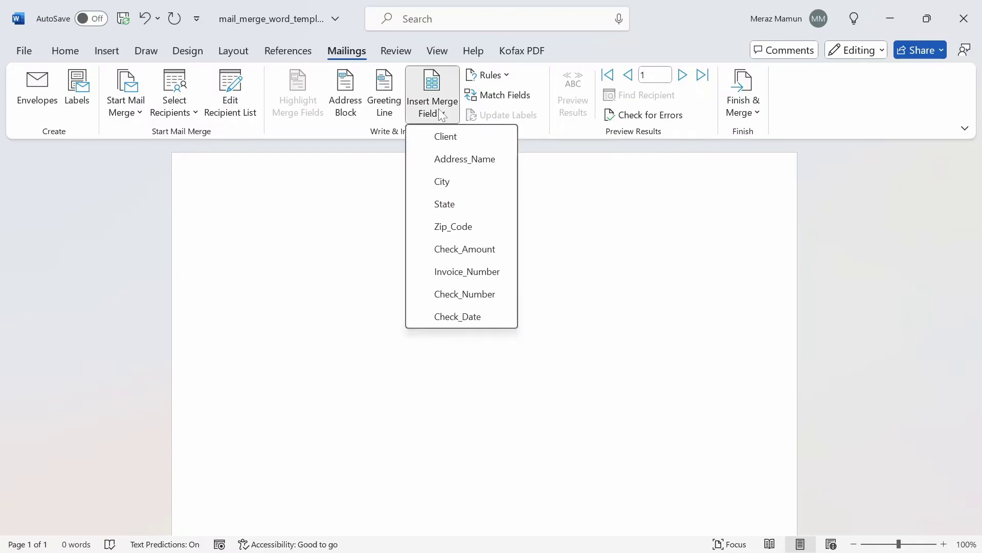
click(464, 137)
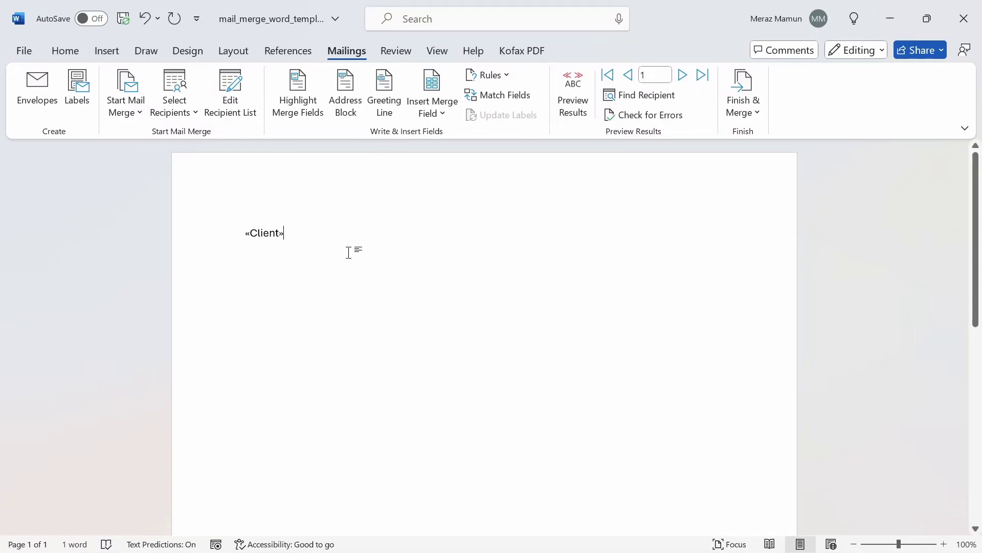
key(Return)
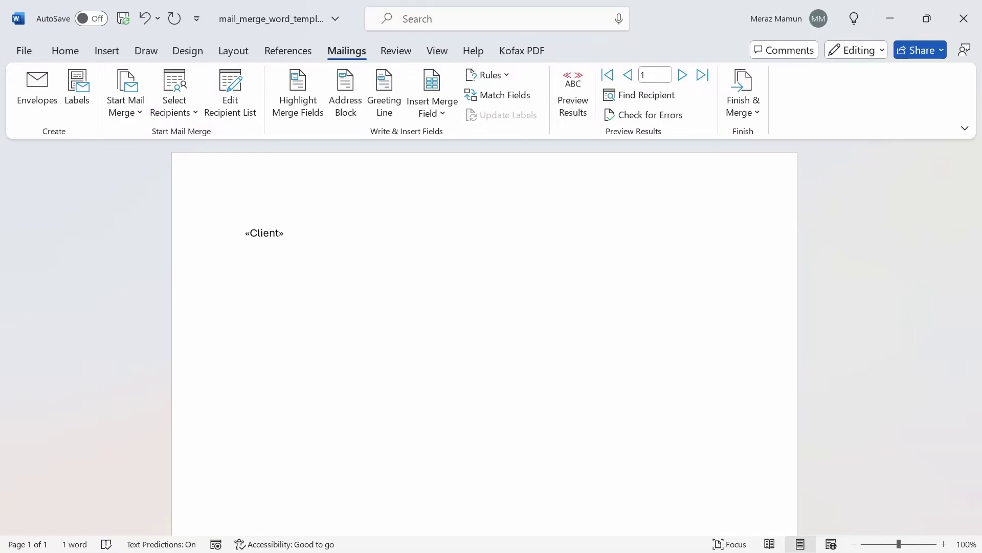
click(431, 110)
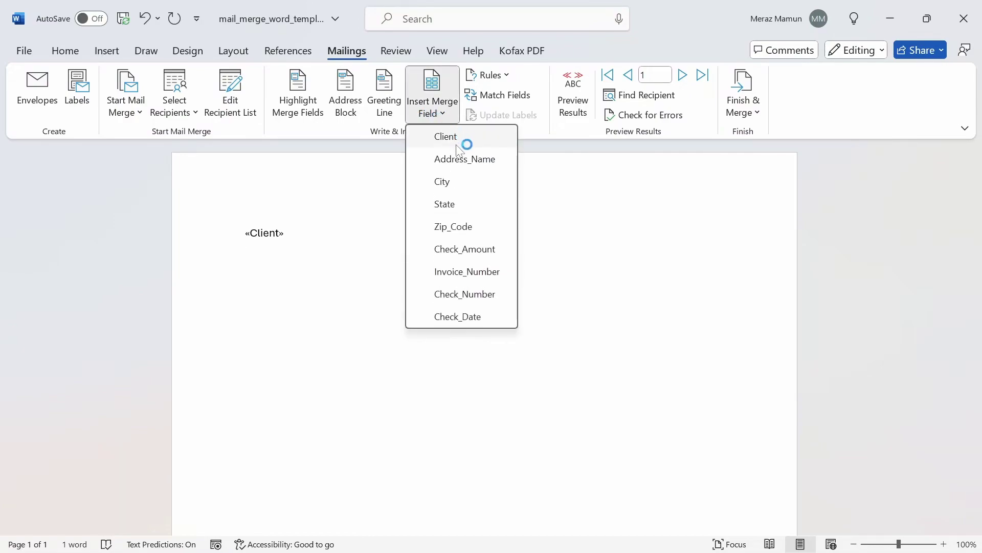
click(466, 159)
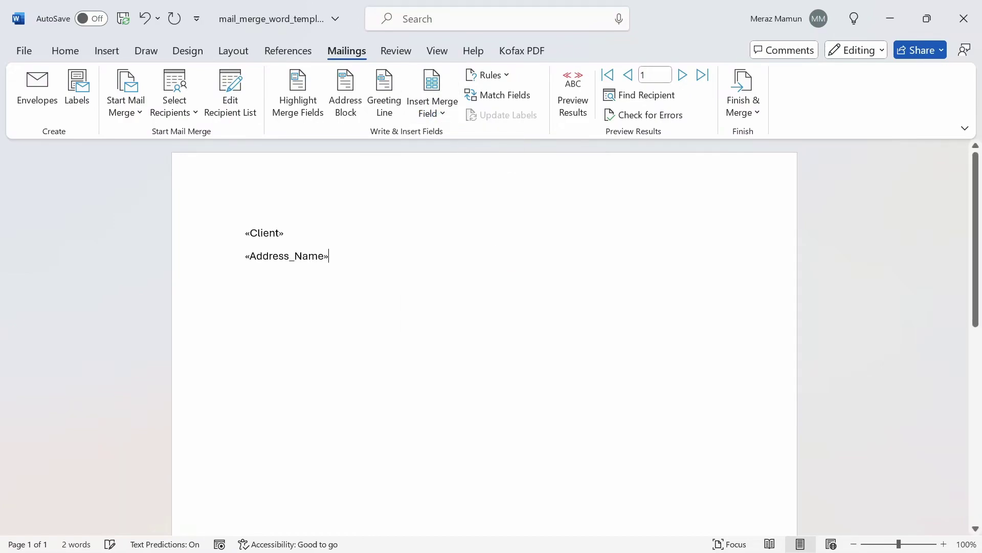
key(Return)
Add a «City», «State», «Zip_Code» line, then begin the greeting with 'Dear'
click(431, 107)
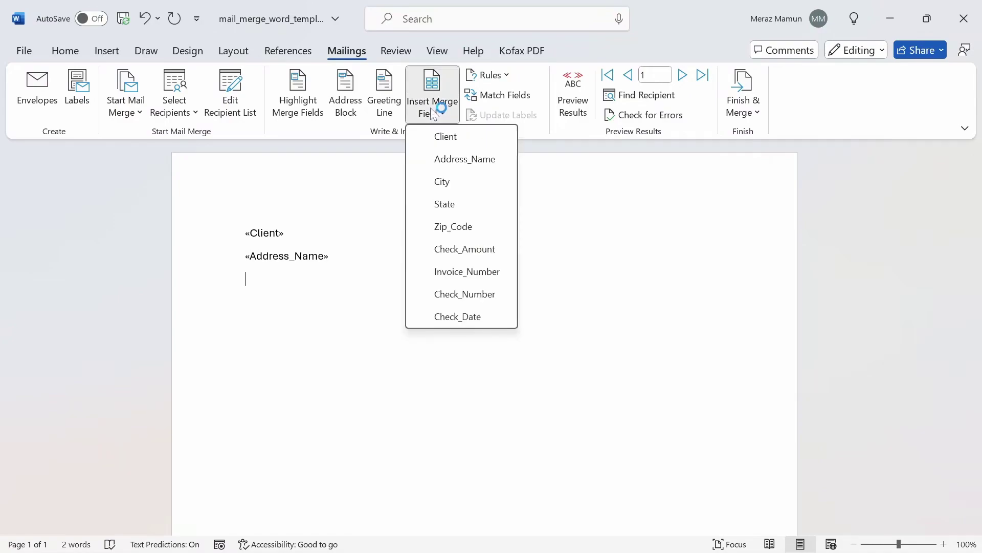
click(470, 193)
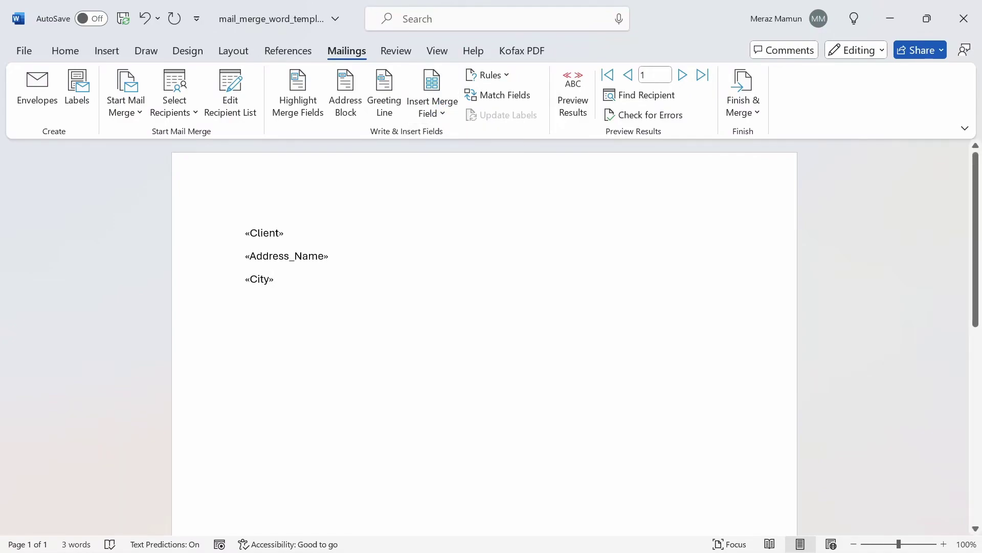
text(,)
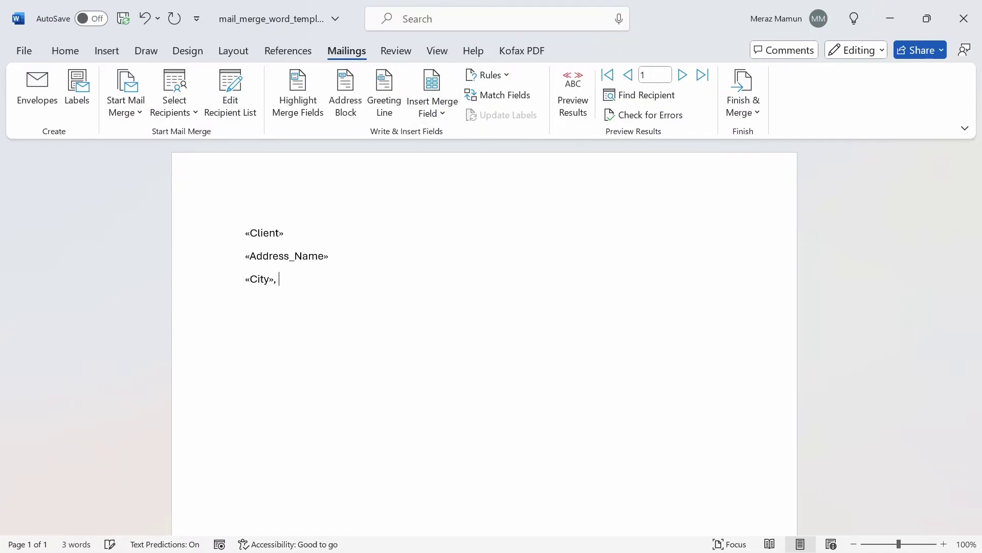
click(440, 107)
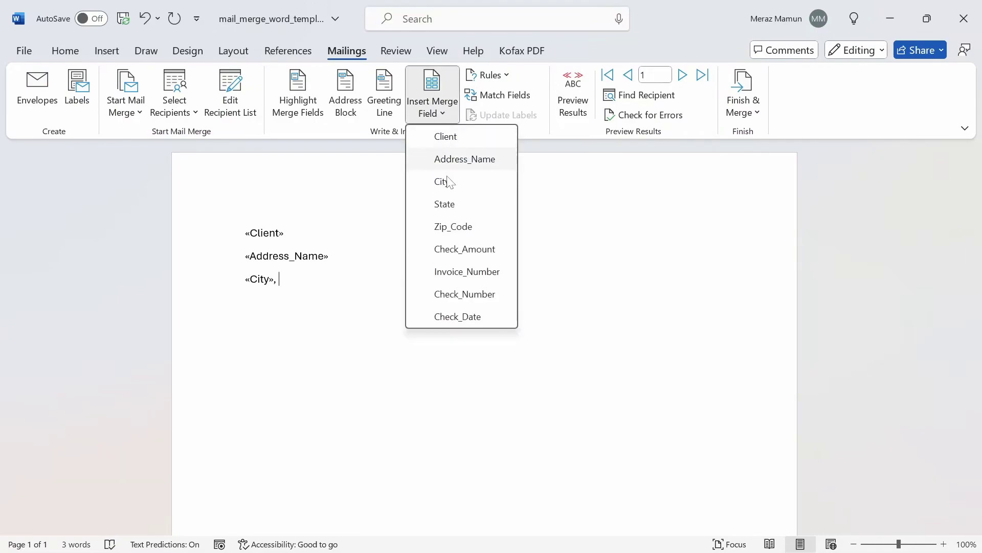
click(447, 213)
text(,)
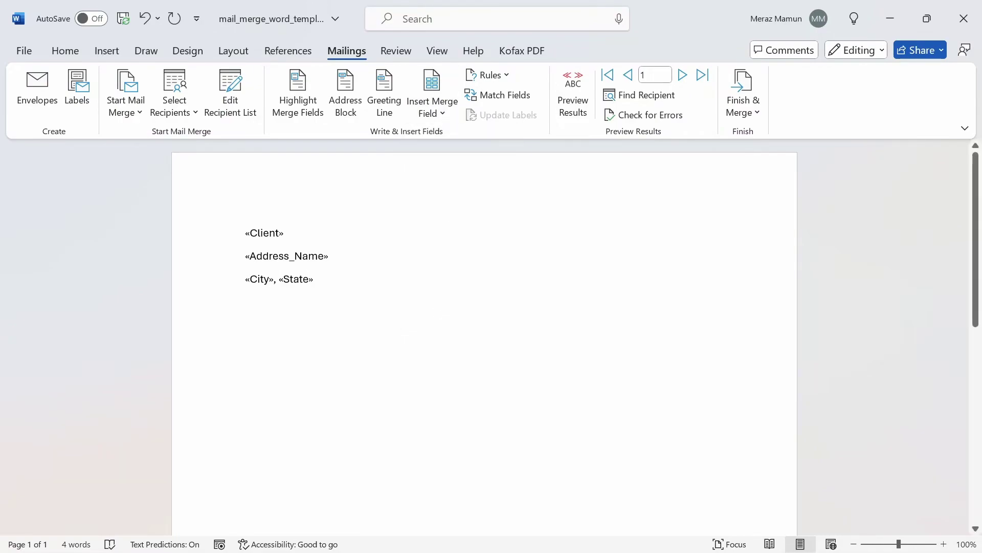
click(433, 113)
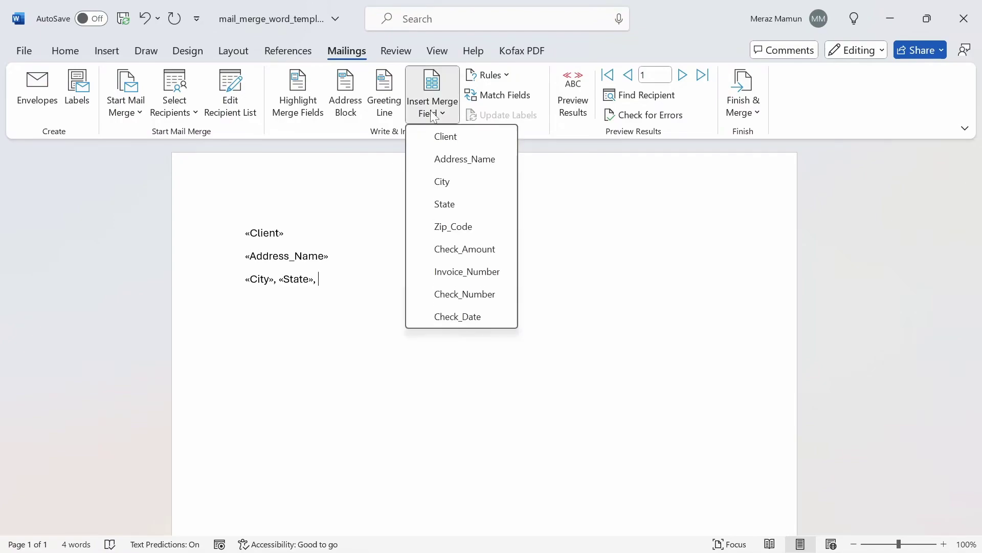
click(460, 228)
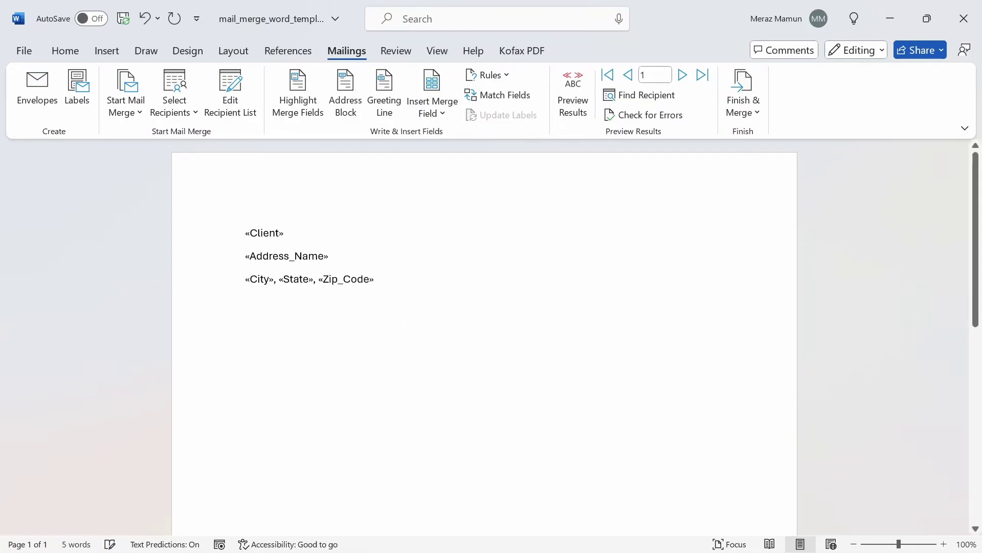
key(Return)
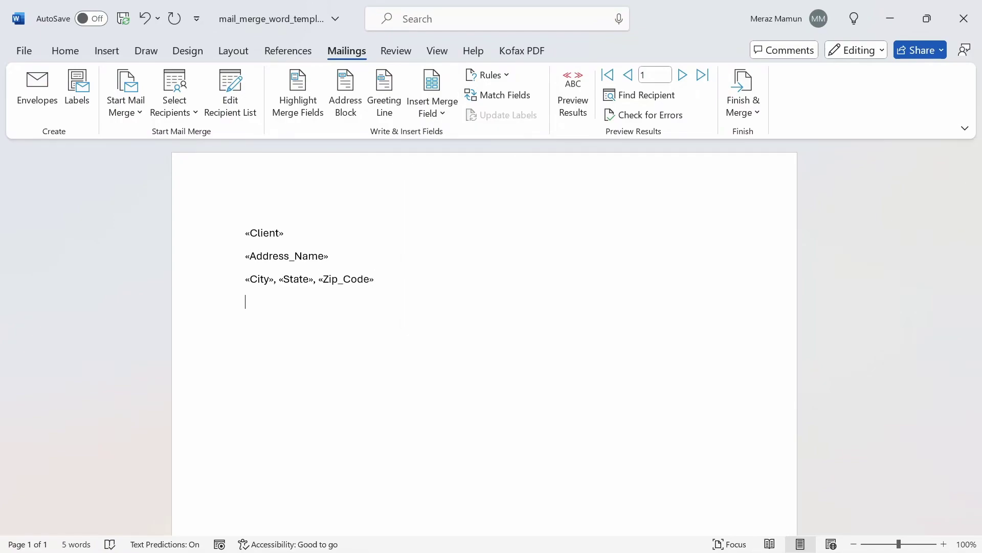
text(Dear)
Complete the greeting as 'Dear «Client»,' and start the body paragraph
click(440, 107)
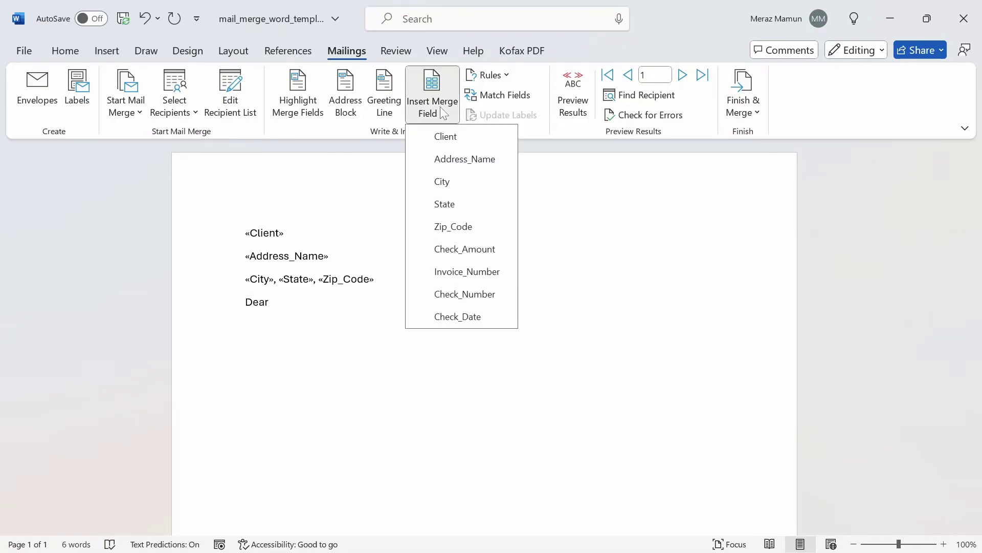
click(460, 137)
text(,)
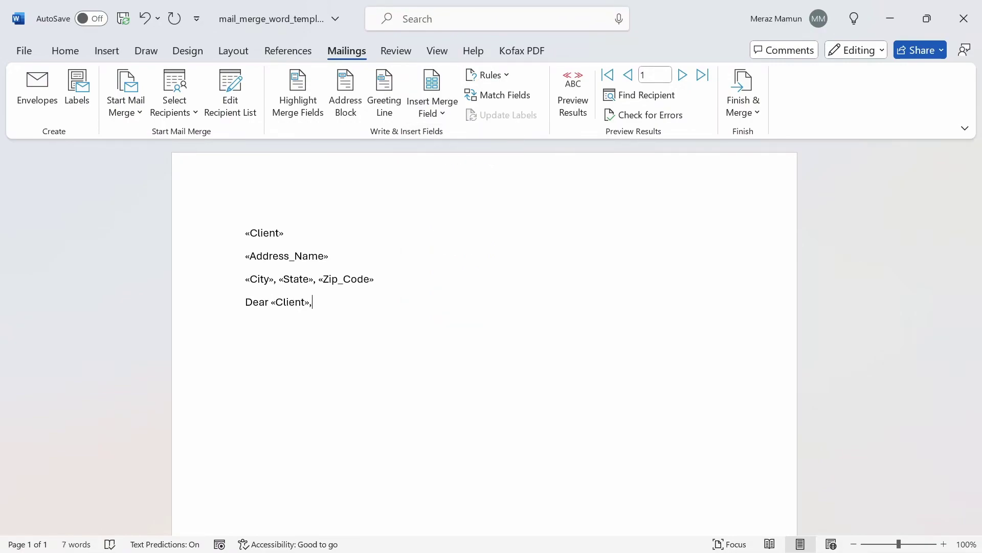
key(Return)
Write the refund sentence citing $«Check_Amount» and the «Invoice_Number» field
text(We are sending you a r)
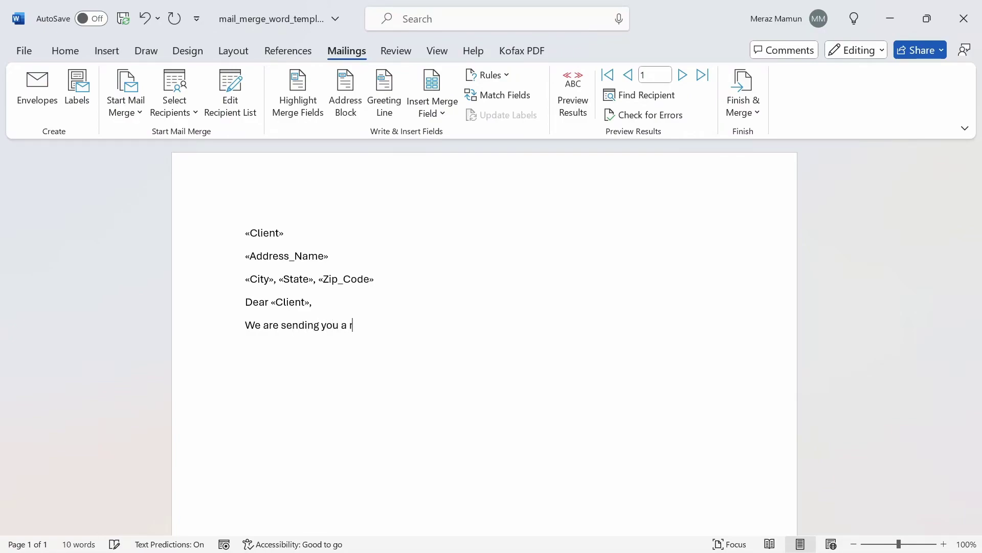
text(efund check of $)
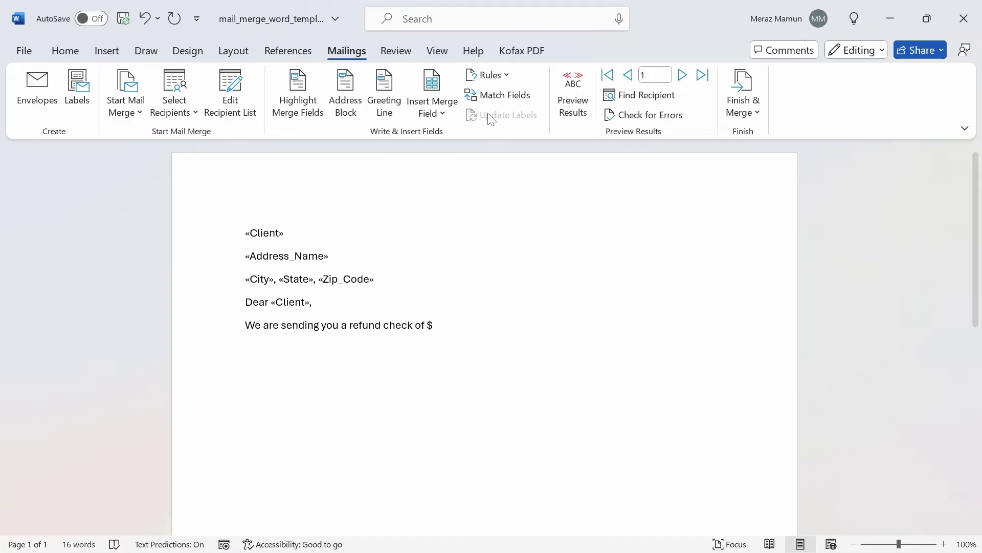
click(443, 108)
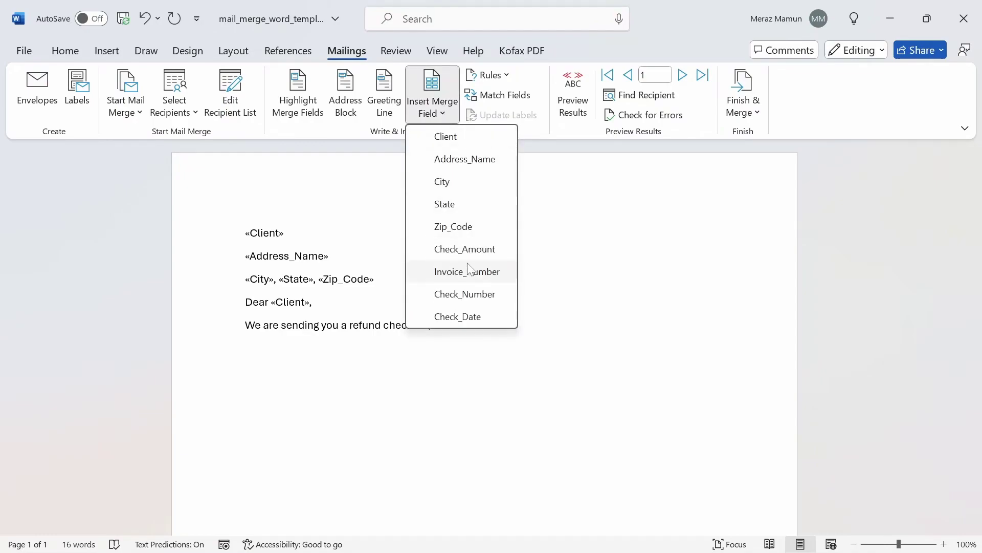
click(466, 249)
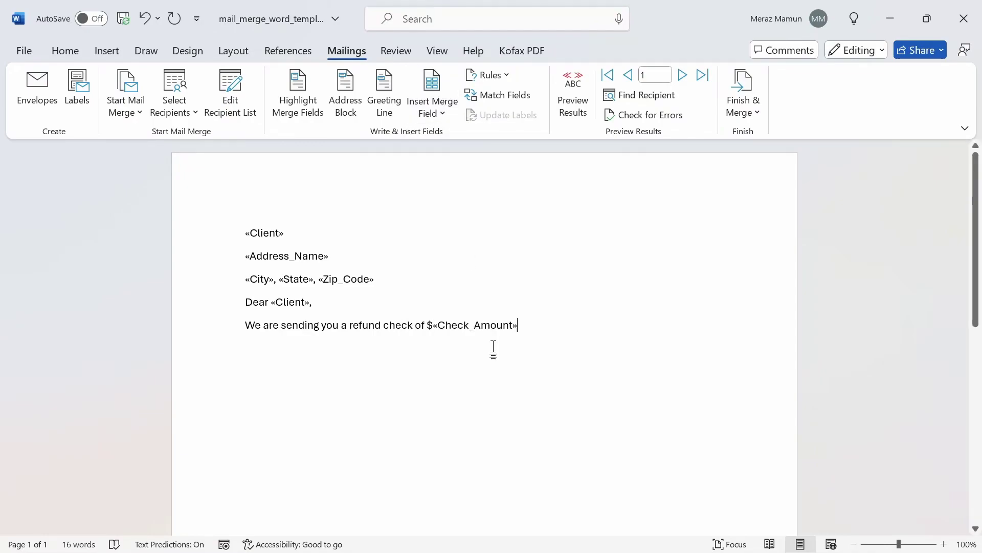
text(with the i)
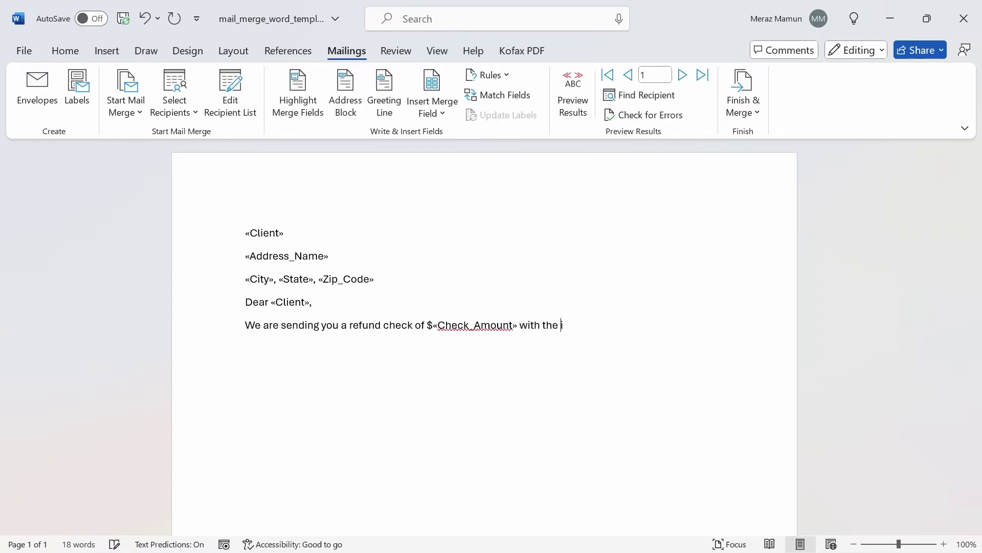
text(nvoice number)
click(432, 109)
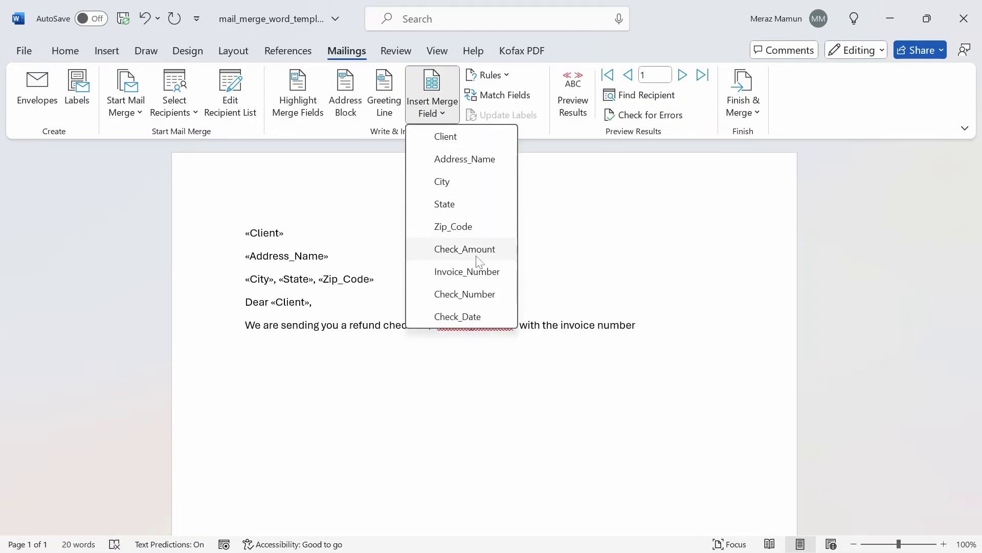
click(467, 271)
Add the sentence giving the «Check_Number» and «Check_Date» fields
text(.)
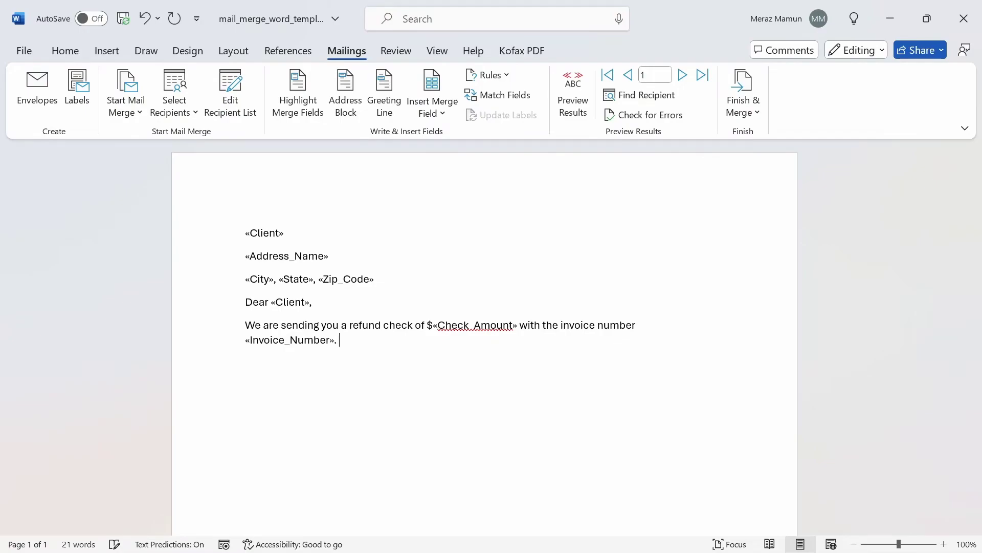
text( The check number is)
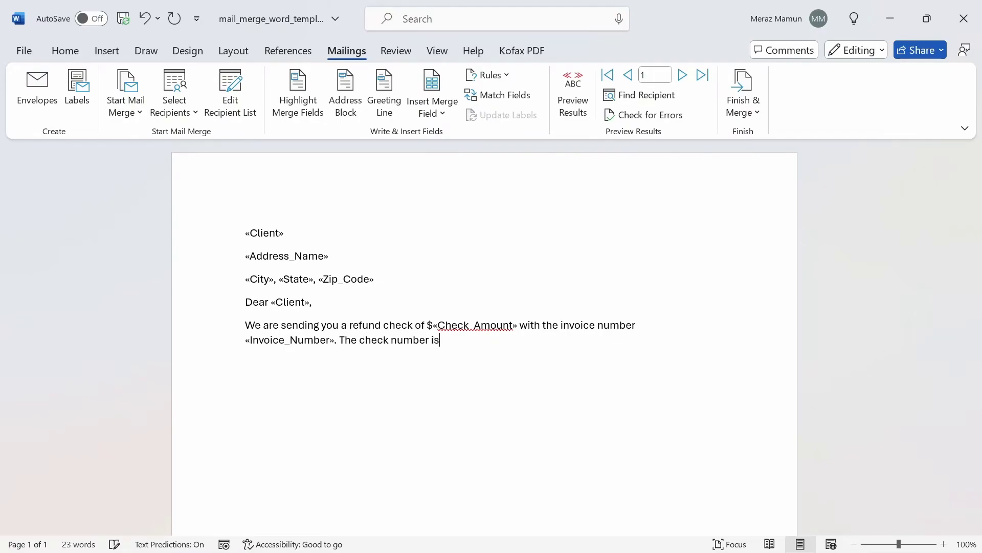
click(432, 107)
click(466, 292)
text(and)
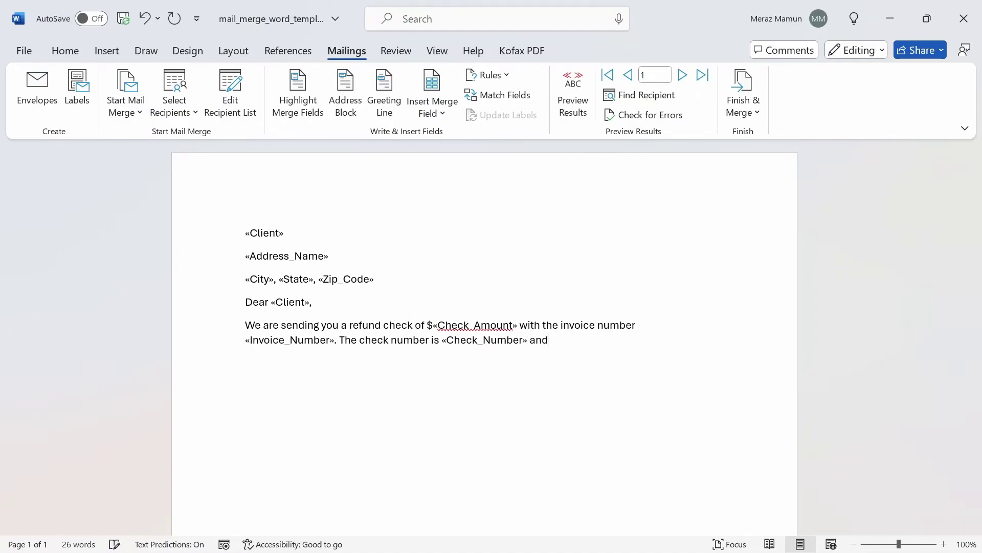
text( the check date is)
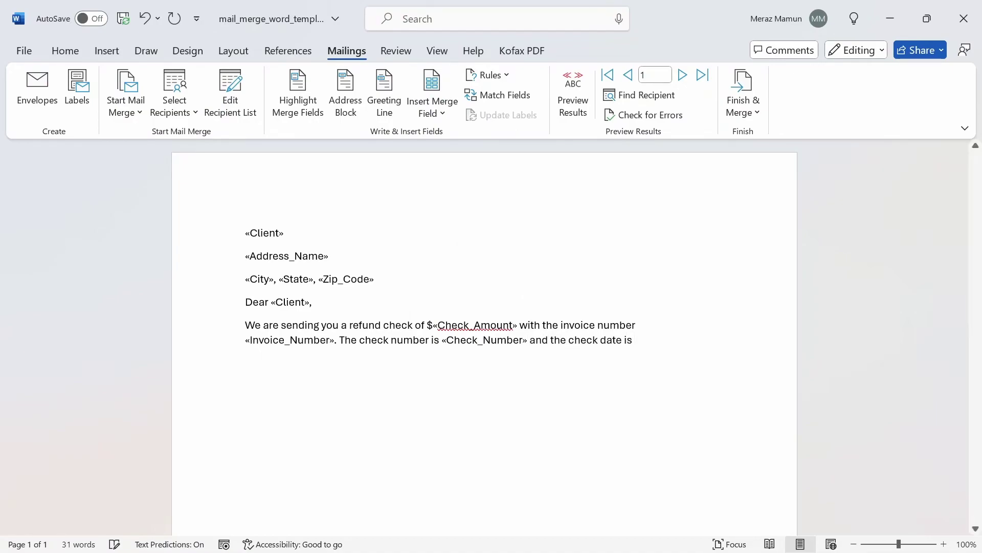
click(439, 106)
click(474, 317)
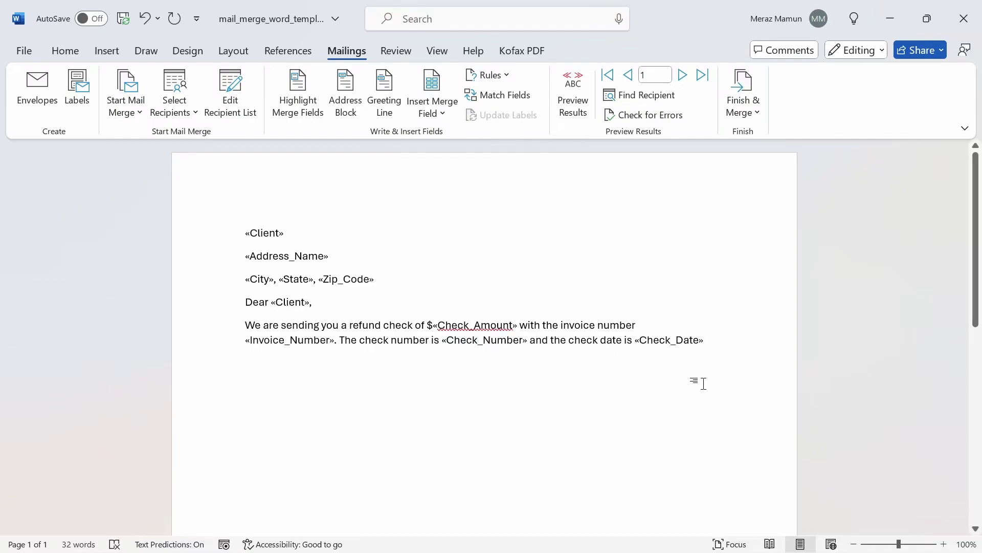
text(.)
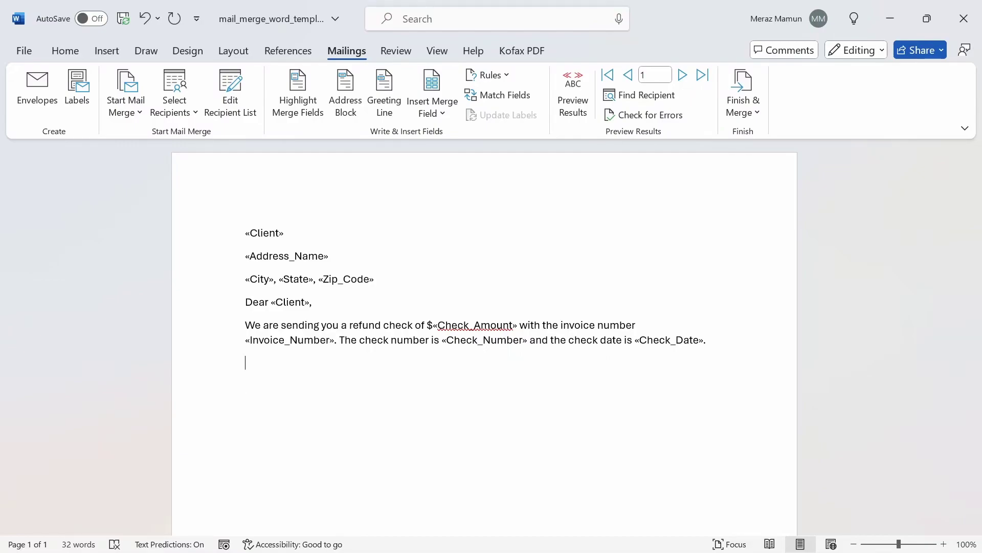
text(If you have any)
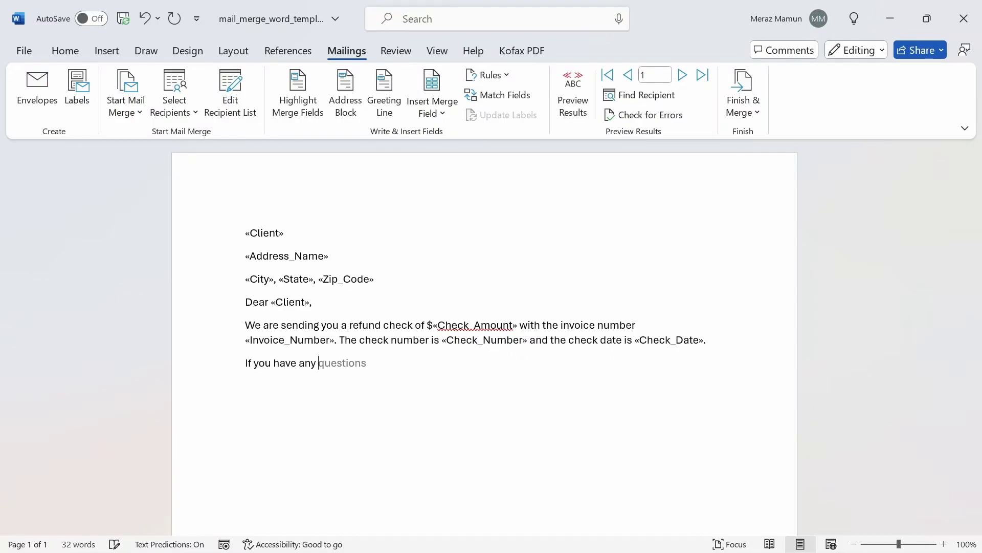
key(Tab)
text(, please)
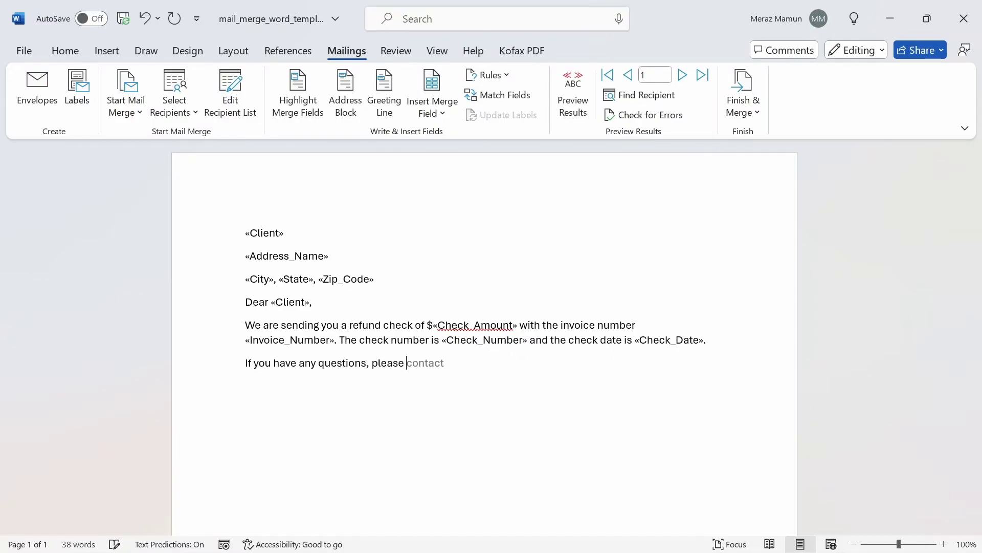
text( co)
key(Tab)
text(us by email through cas)
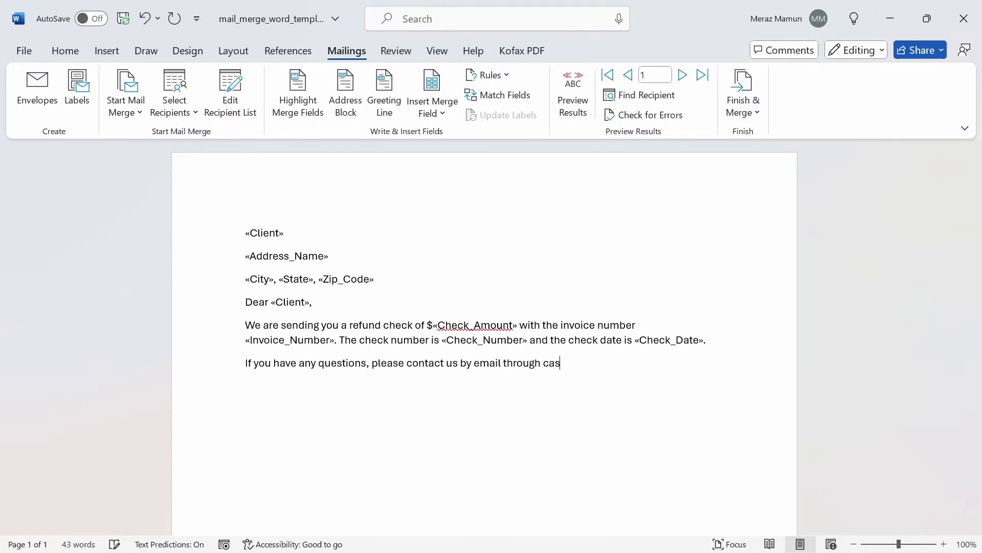
text(hreceipts@company.com.)
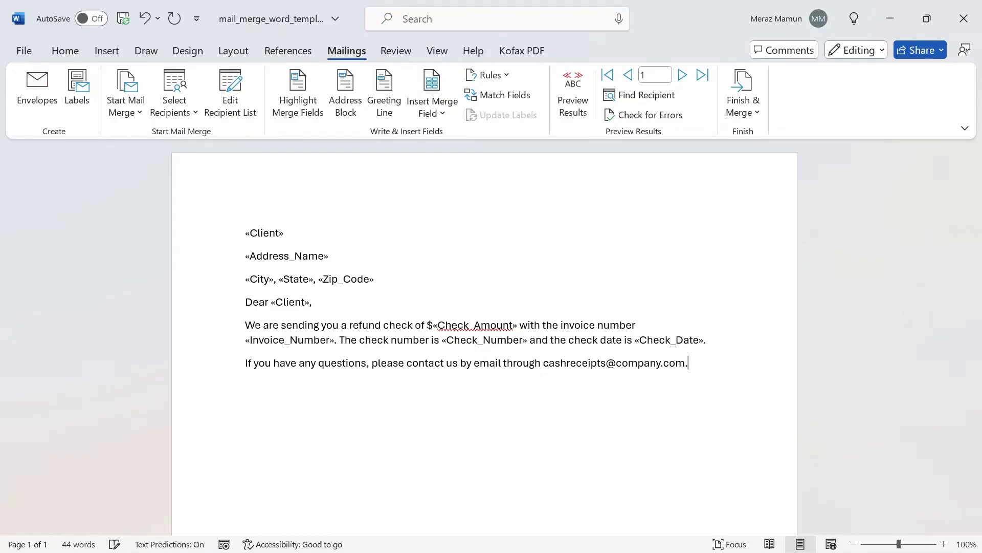
Sign off the letter with 'Best,' and 'Company Name' on separate lines
key(Return)
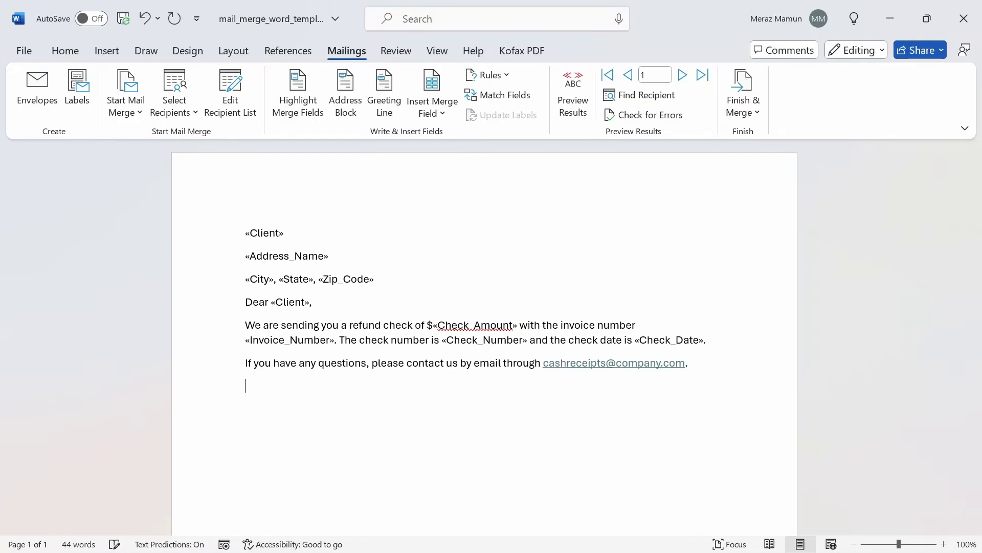
text(Best,)
key(Return)
text(Company Name)
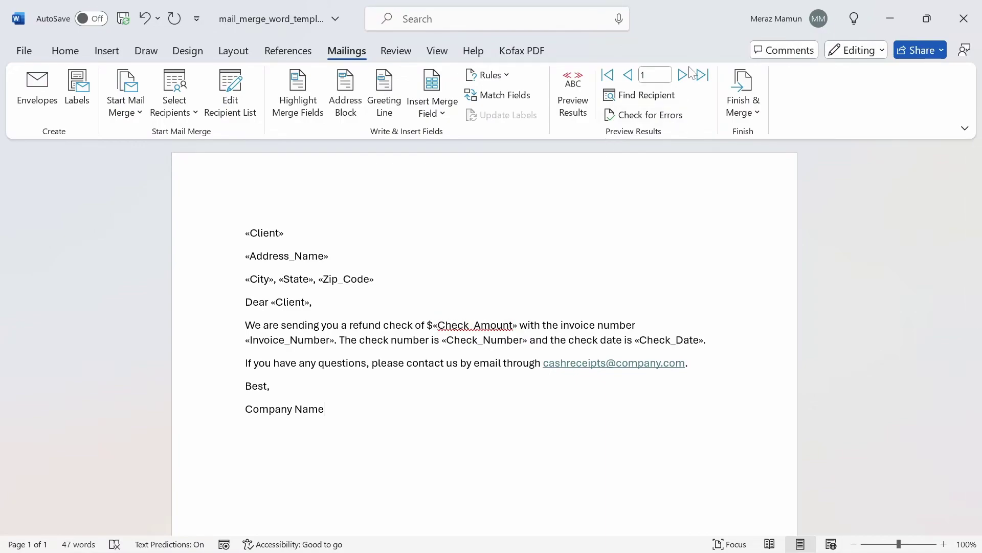
Preview the merged letters, stepping through records to the last and back to the first
click(579, 84)
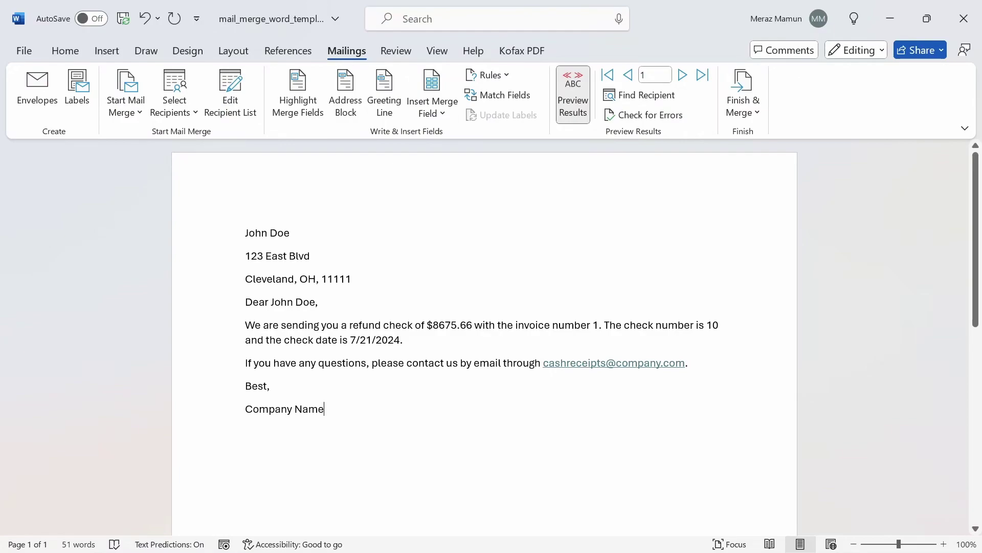
click(683, 77)
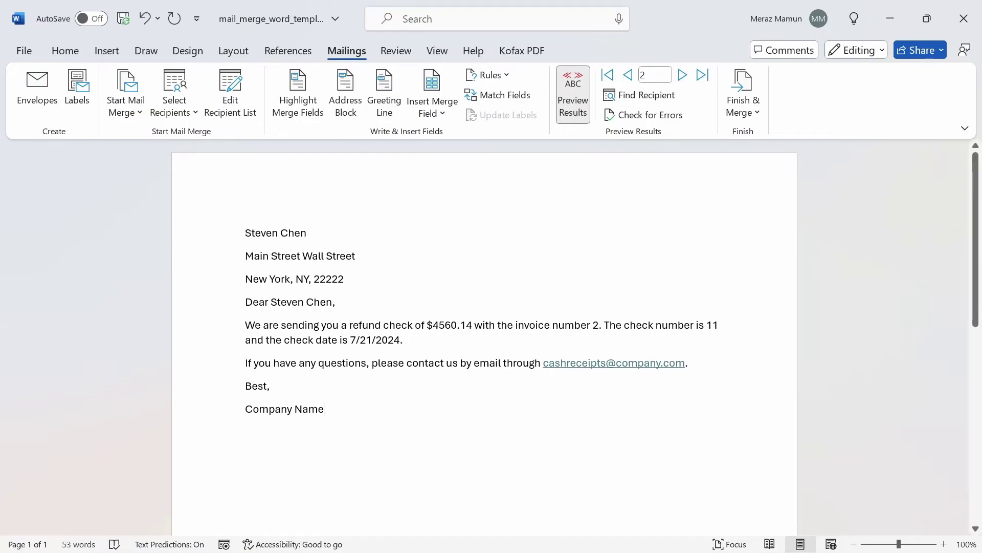
click(683, 77)
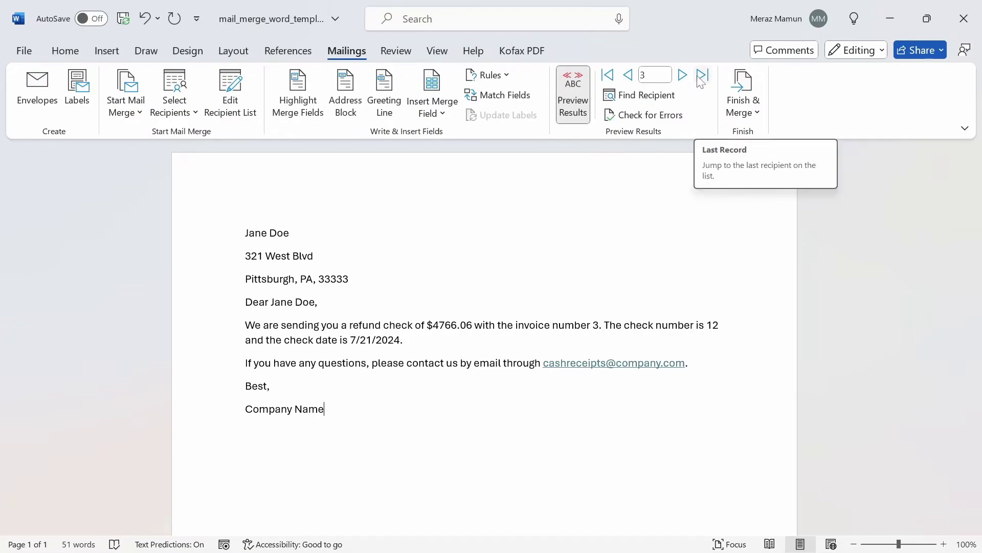
click(702, 76)
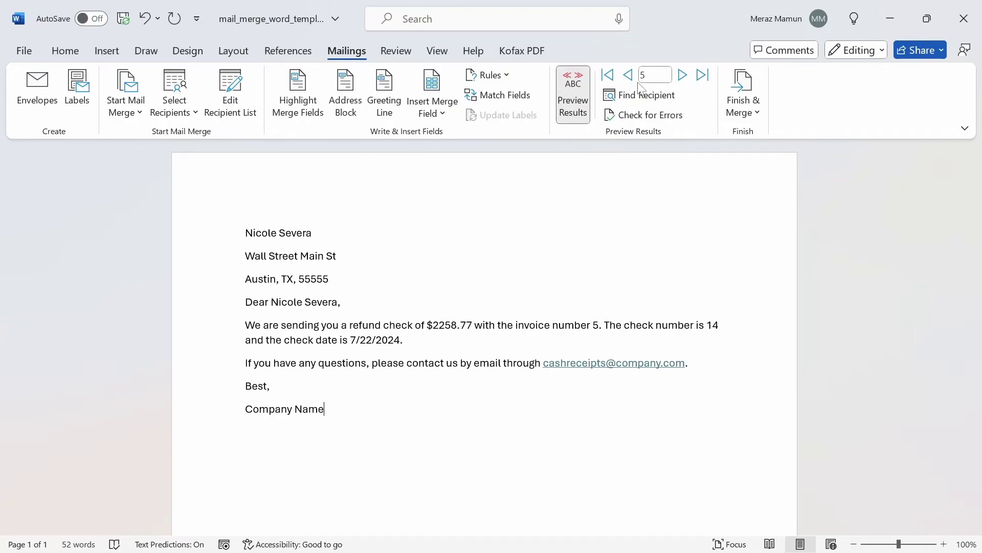
click(608, 76)
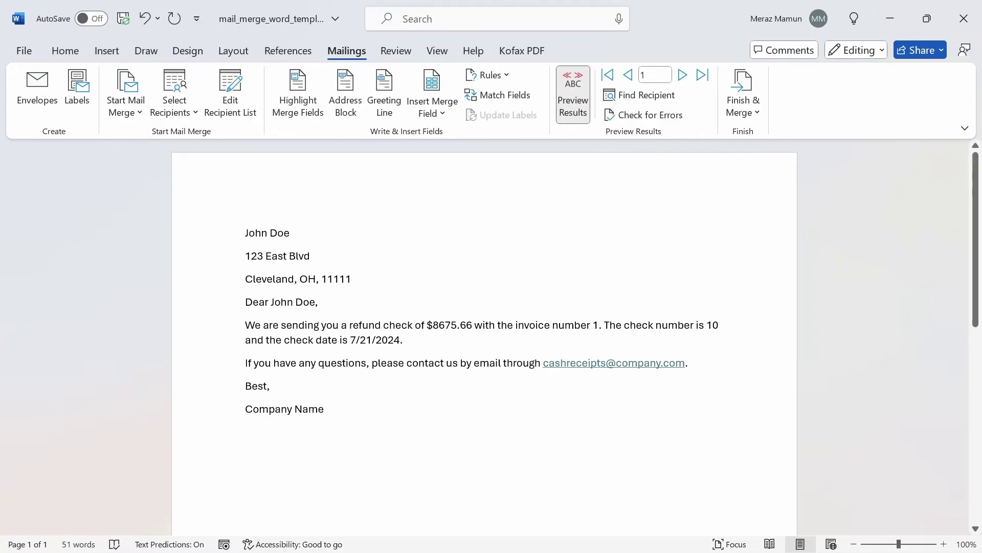
Merge all records into a new document of individual letters
click(752, 106)
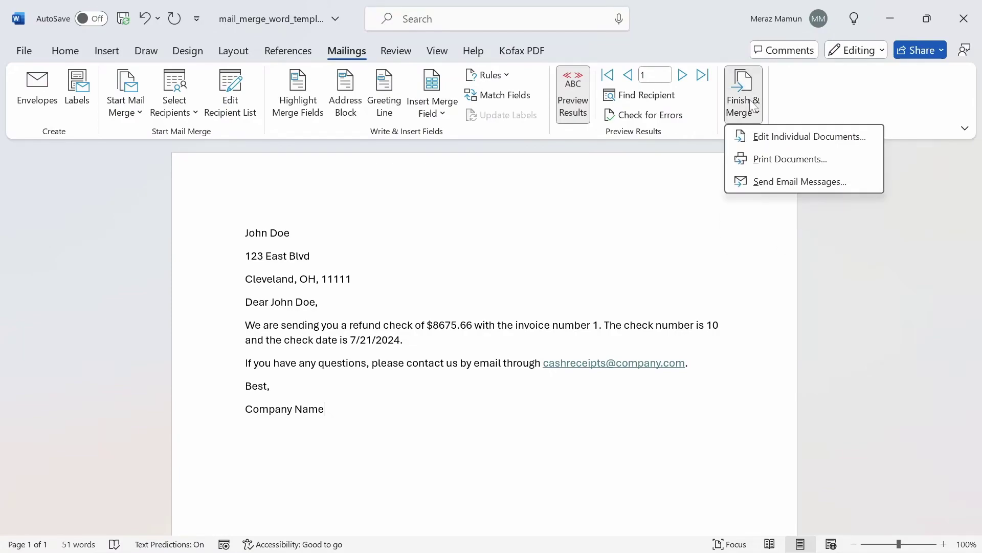
click(764, 131)
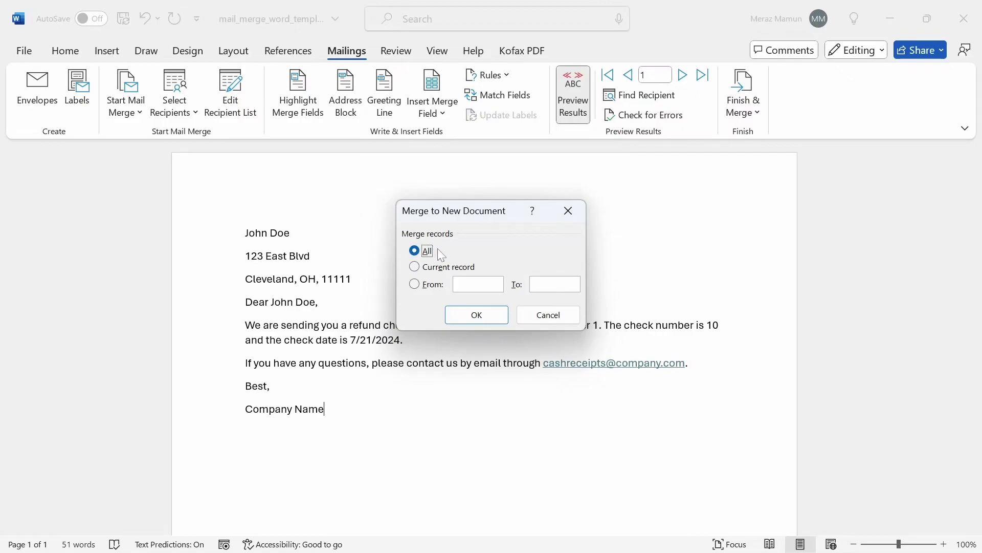
click(467, 265)
click(439, 284)
click(415, 251)
click(469, 314)
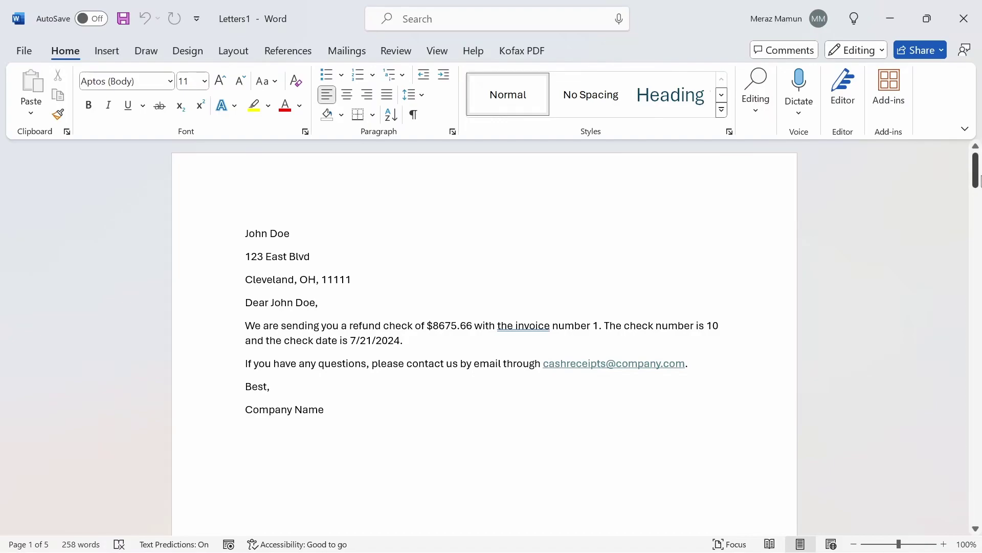
Inspect the 8675.66 amount in Letters1 where a thousands comma belongs, then return to the template
drag(978, 179, 927, 163)
drag(433, 326, 474, 326)
click(451, 325)
click(439, 325)
click(889, 20)
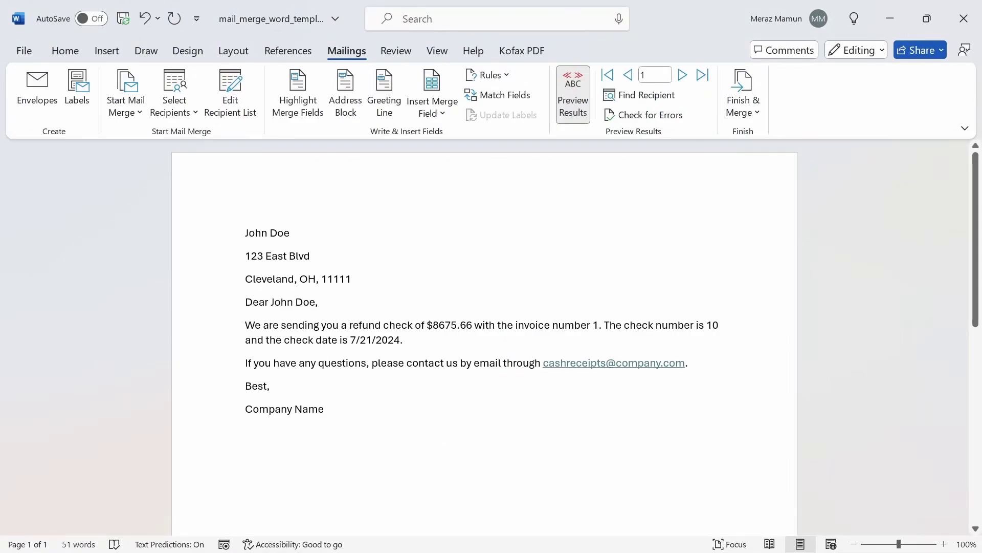
Add the \#,0.00 switch to the Check_Amount field code and update it to show $8,675.66
right_click(450, 326)
click(519, 245)
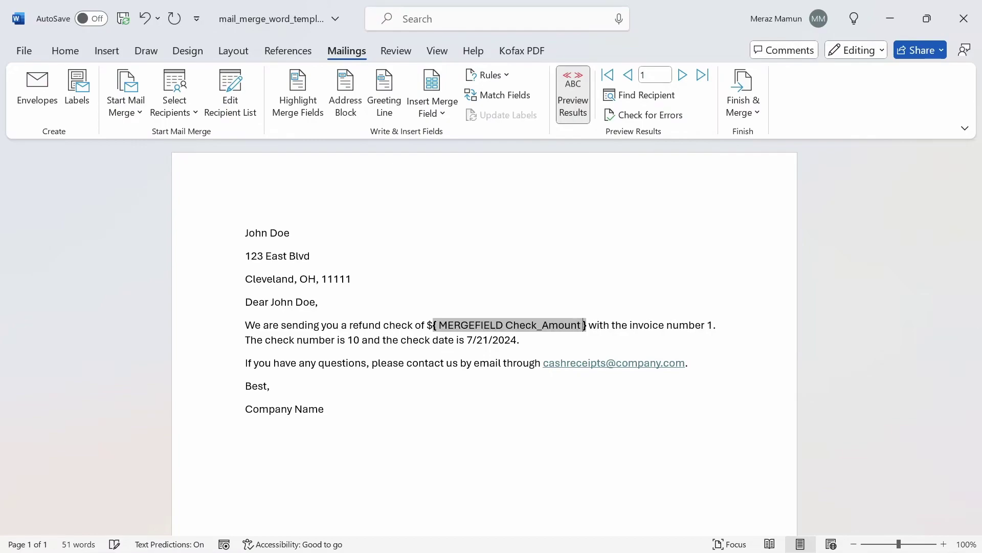
text(\#,0.)
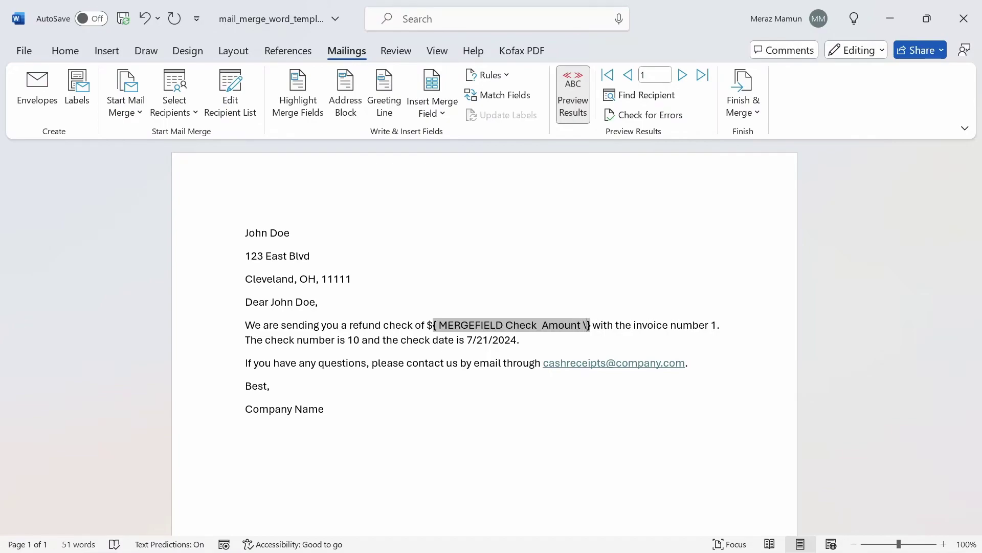
text(00)
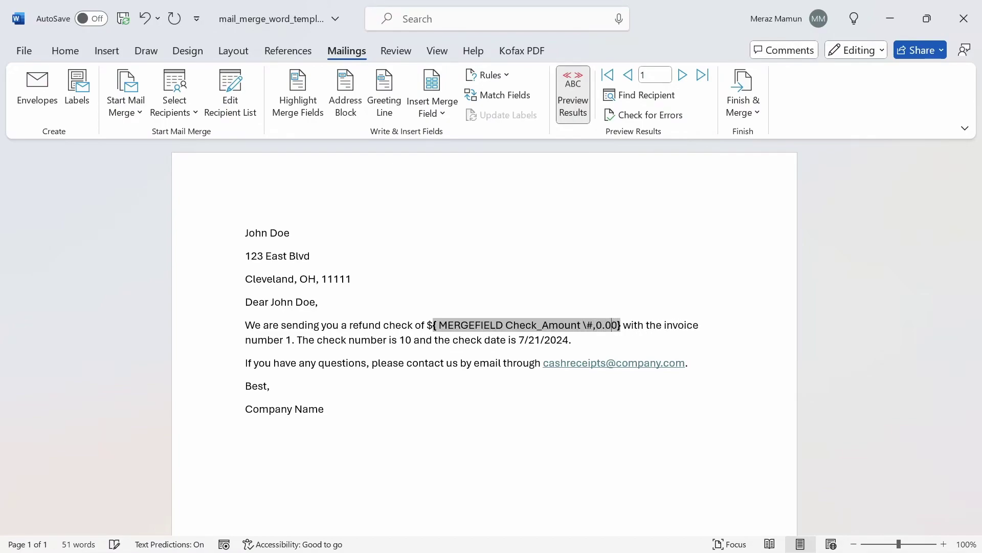
right_click(581, 326)
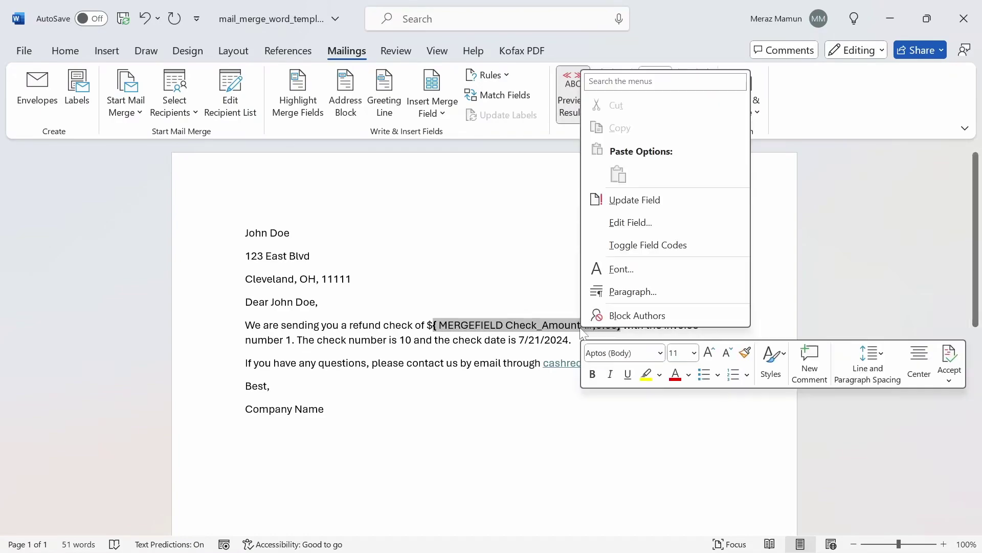
click(622, 200)
click(403, 340)
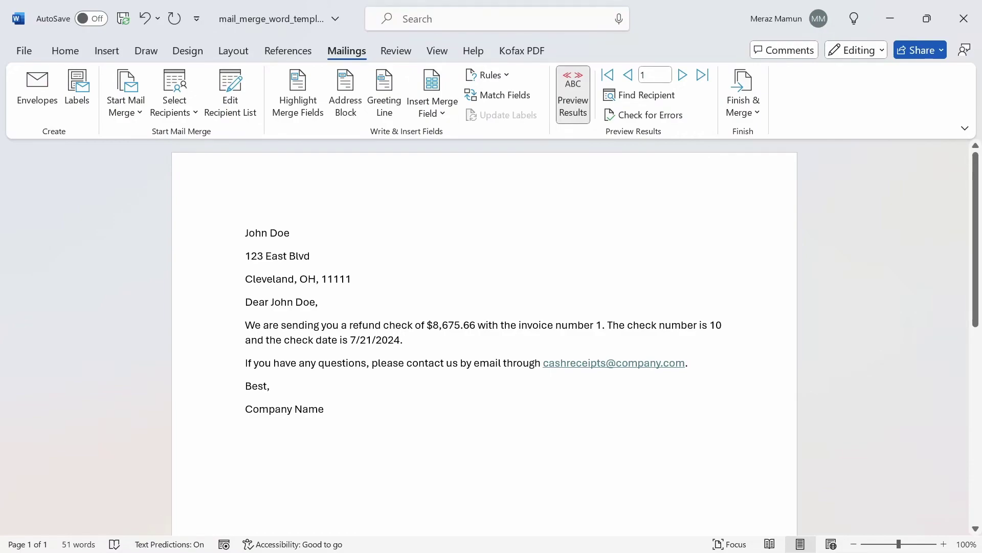
Step through the next four recipients' letter previews
click(683, 75)
click(683, 75)
click(683, 75)
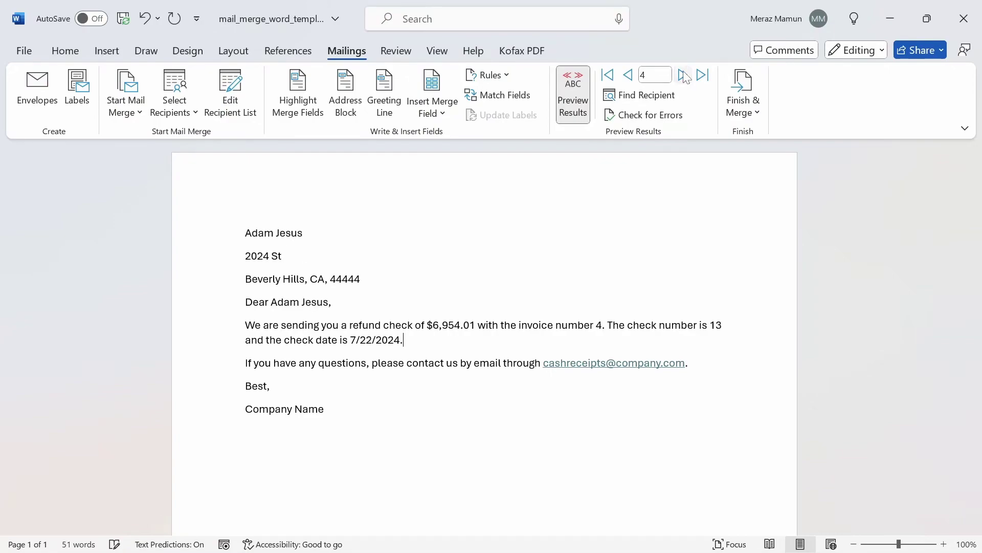
click(683, 76)
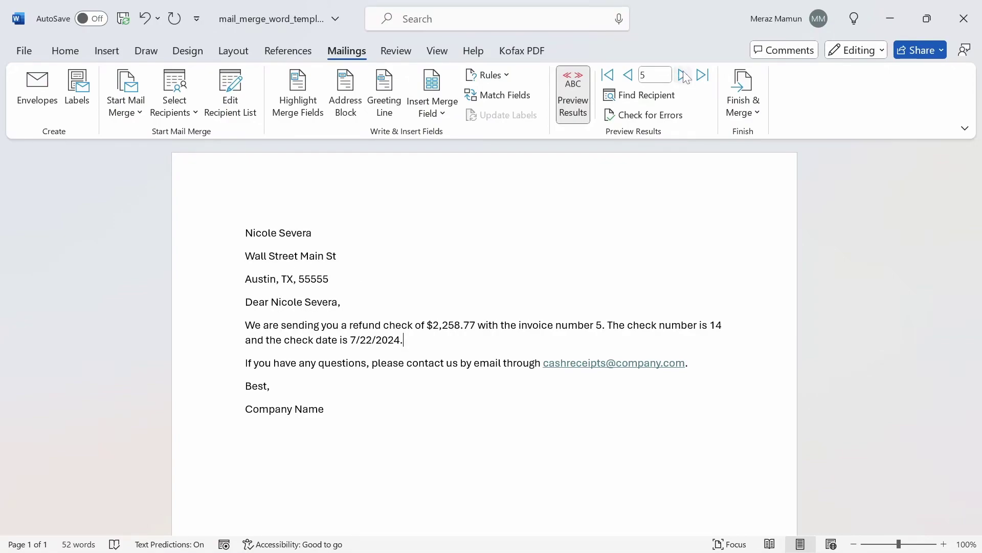
Merge all records into Letters2 and minimize Word to bring up Excel
click(737, 103)
click(780, 136)
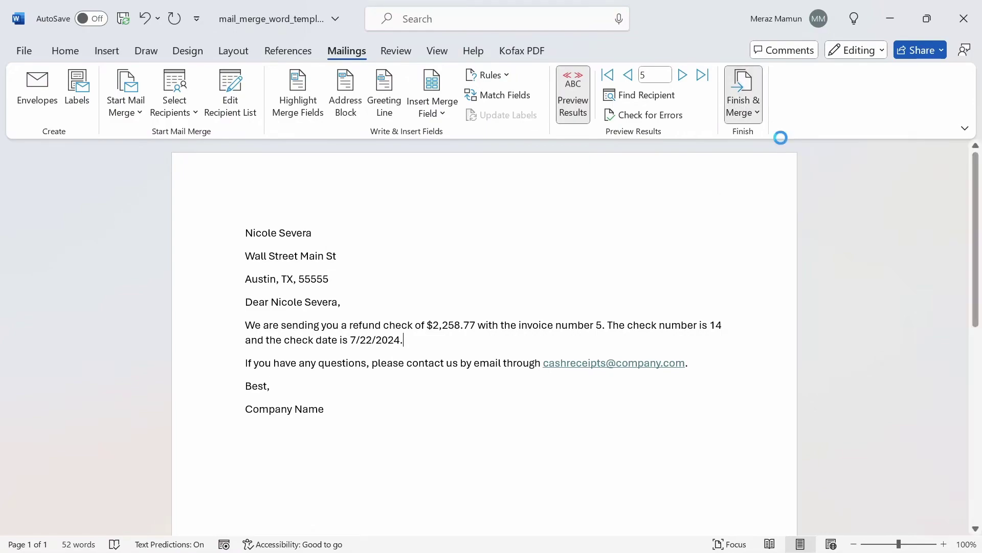
click(478, 315)
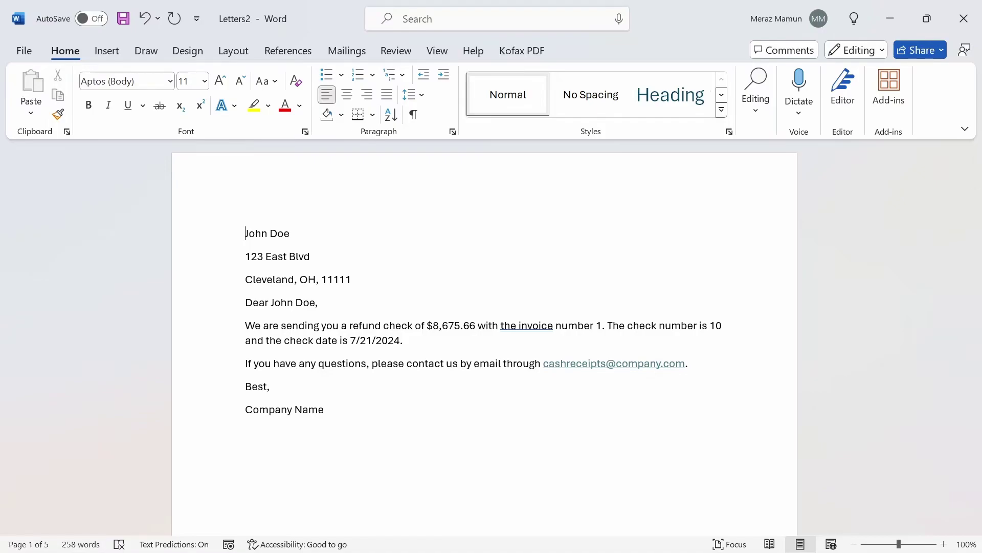
click(891, 26)
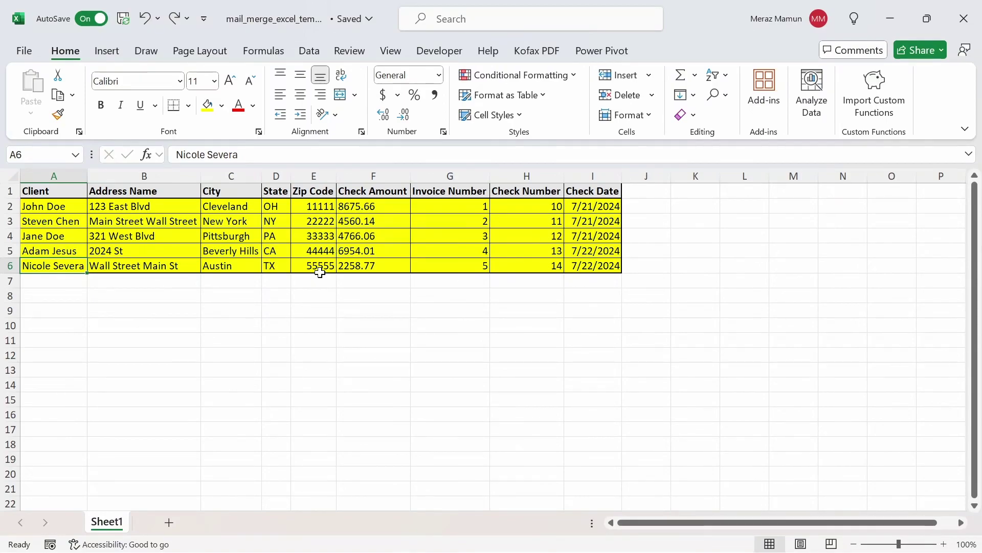
Copy the first client's row into row 7 below the list and clear the copy marquee
key(ctrl+Home)
key(Down)
key(ctrl+shift+End)
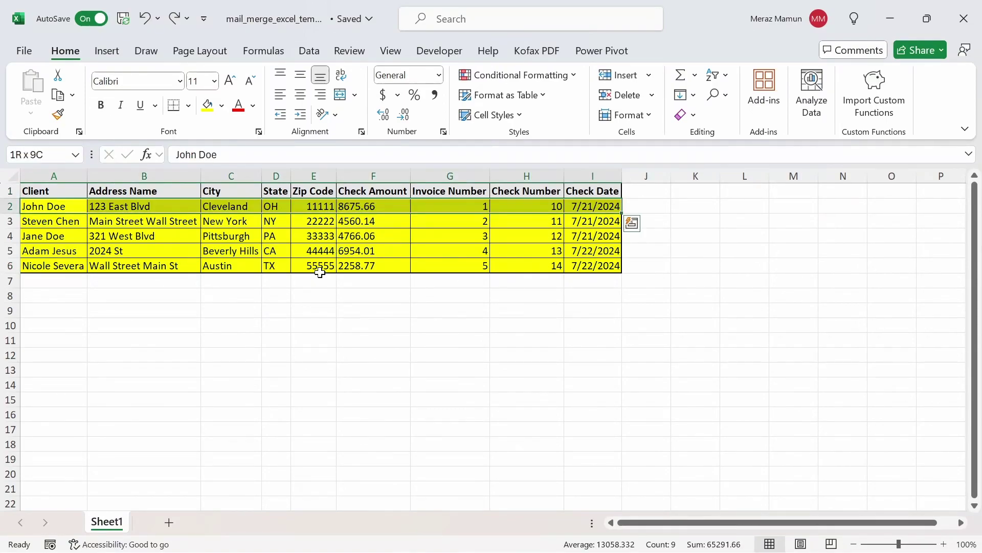
key(ctrl+c)
key(ctrl+Down)
key(Down)
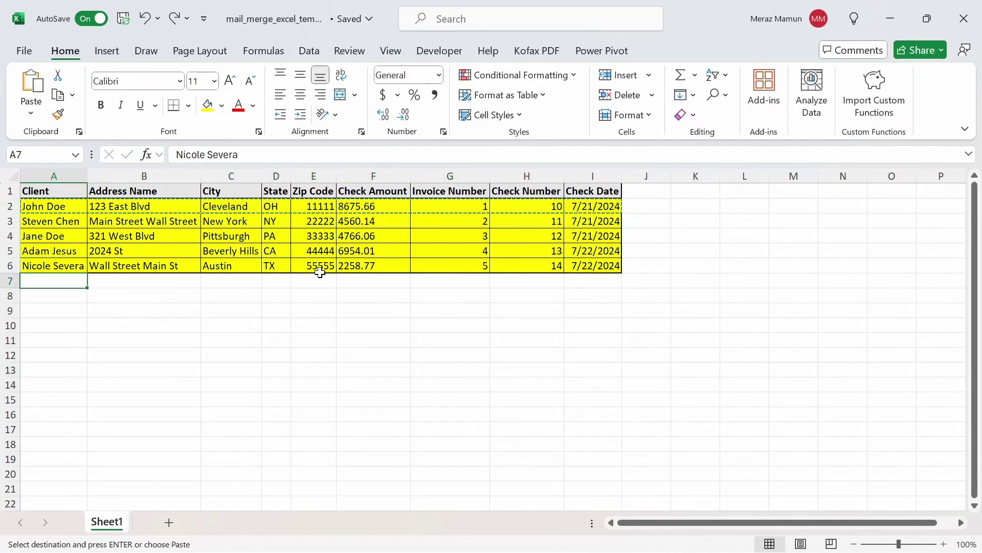
key(ctrl+v)
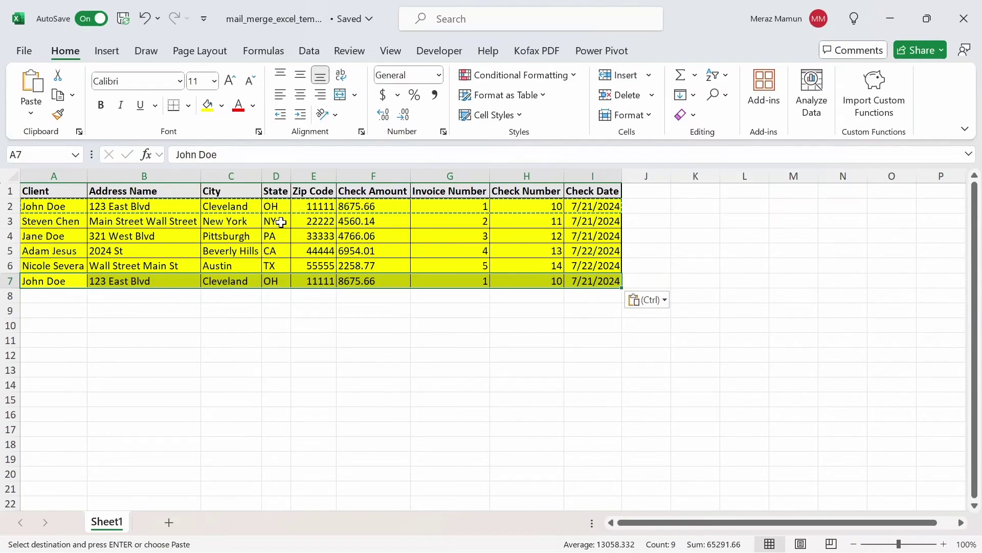
click(228, 251)
key(Escape)
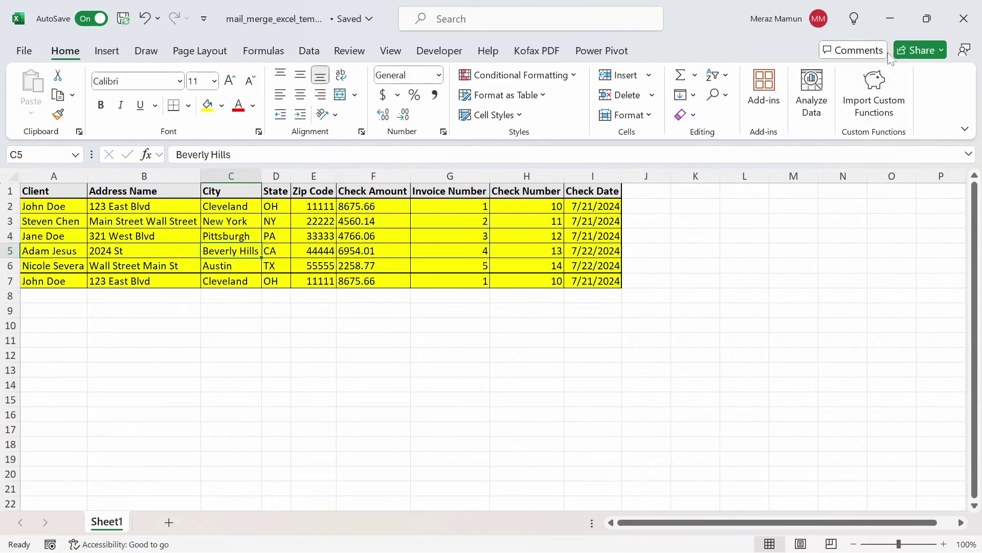
Save and close mail_merge_word_template, then reopen it and accept the Sheet1$ data connection
click(891, 31)
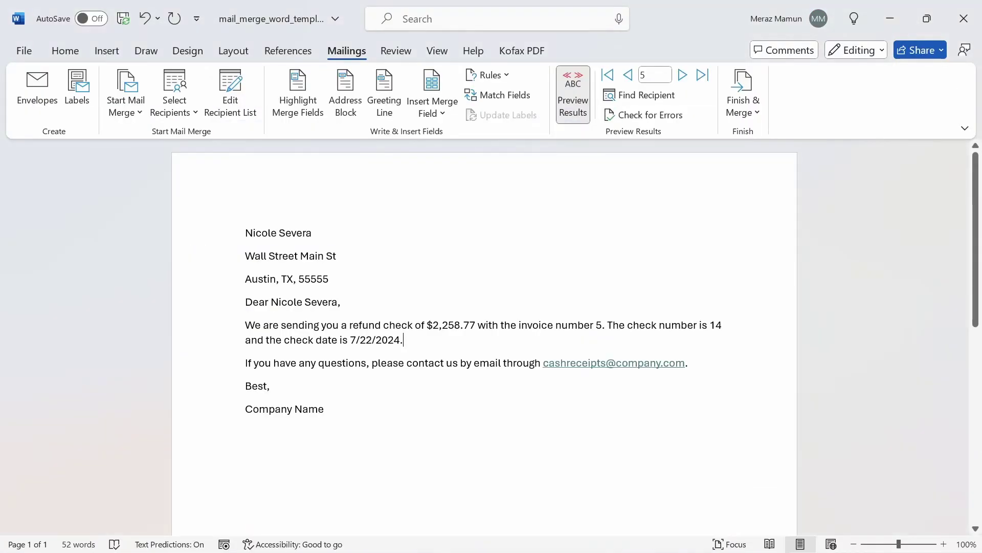
click(964, 20)
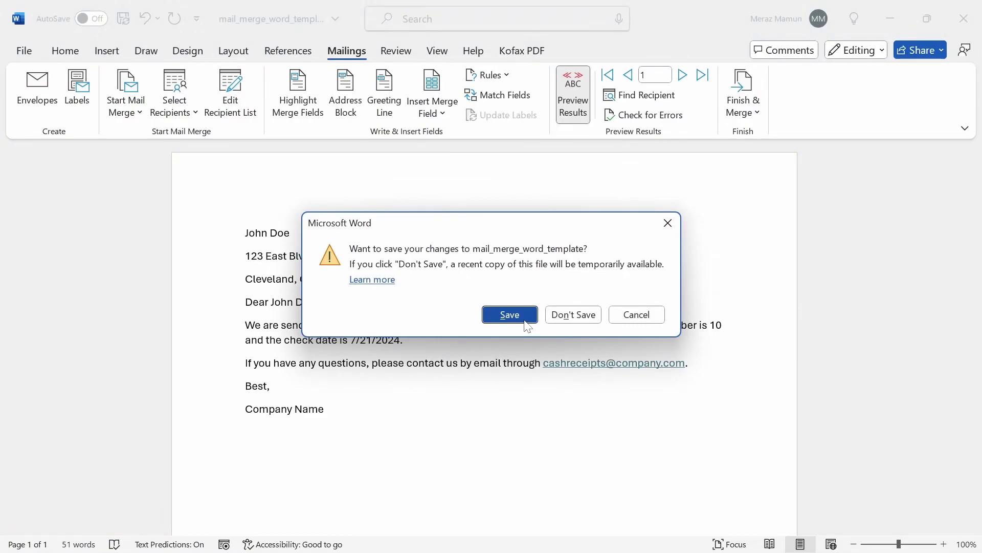
click(526, 321)
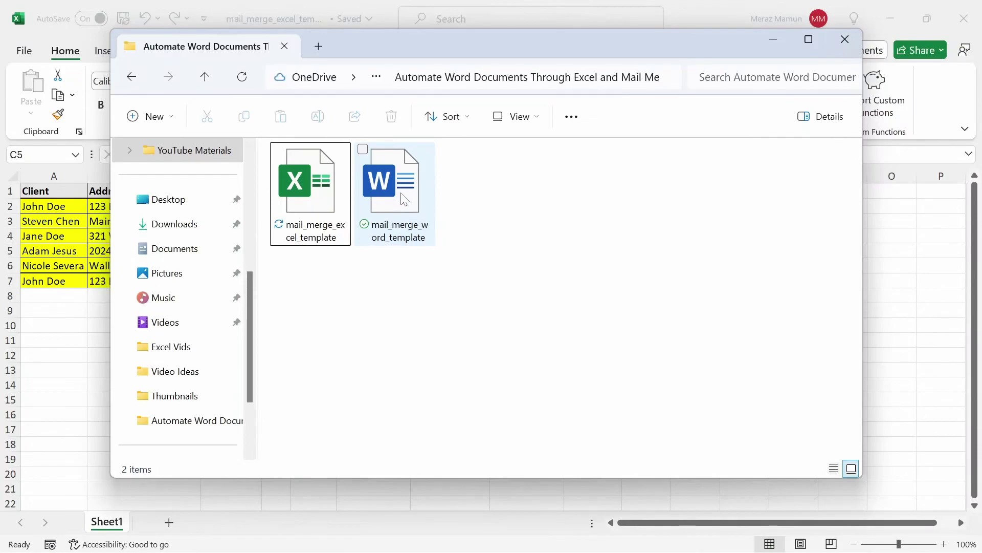
double_click(403, 197)
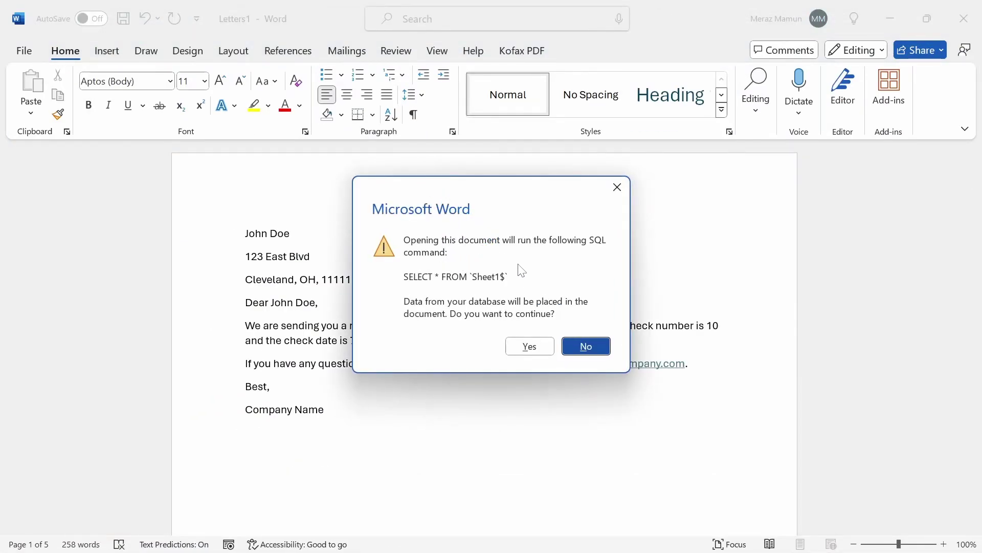
click(528, 345)
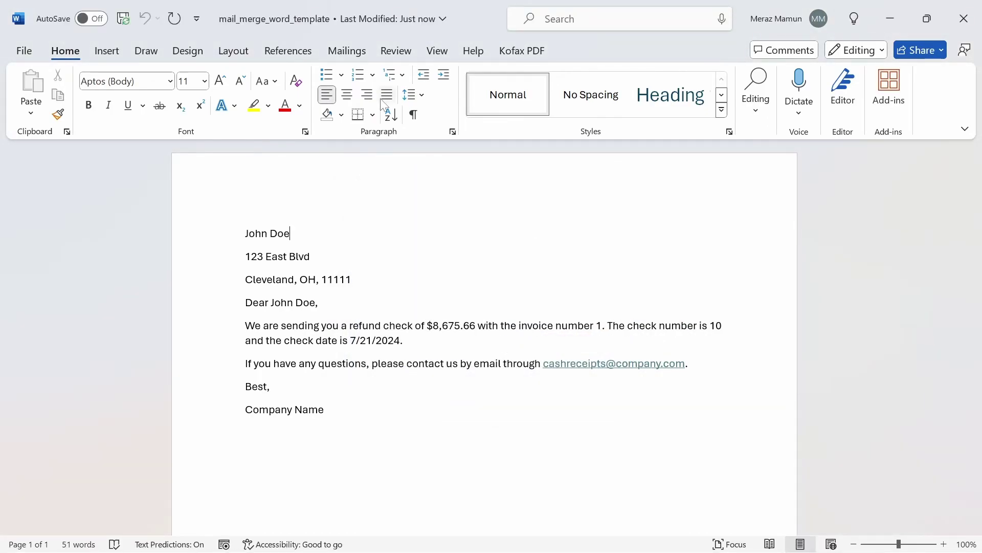
Step through the merge preview from record 1 to the new sixth client's letter
click(349, 55)
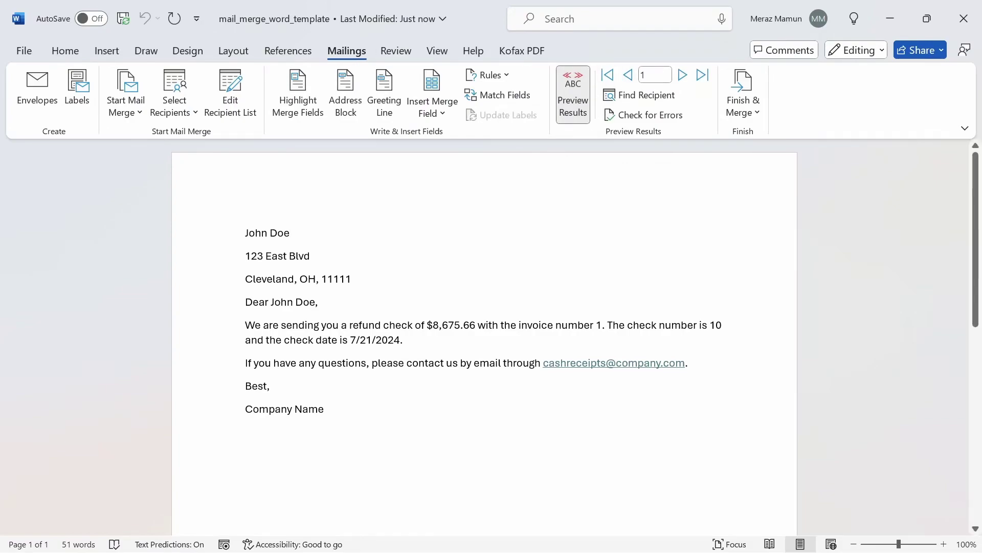
click(703, 76)
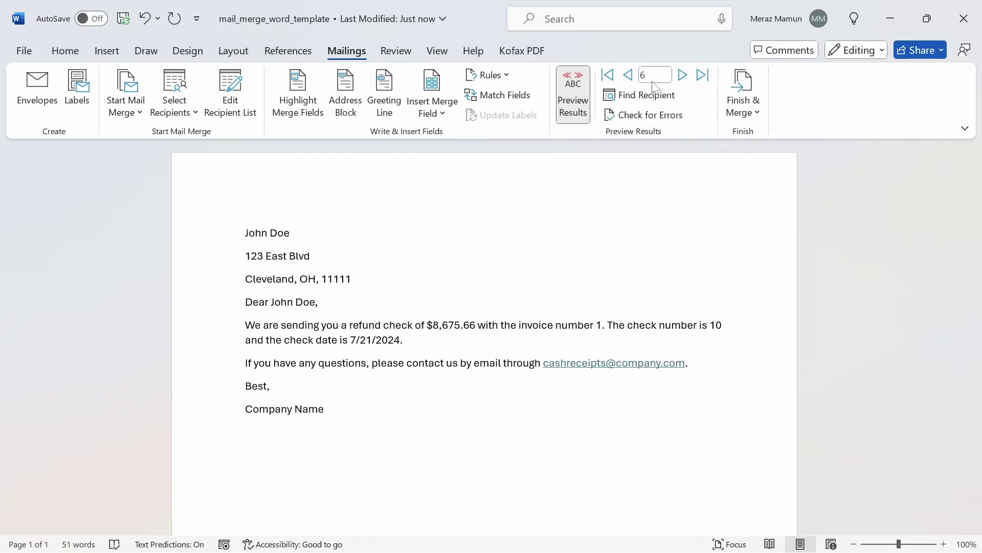
click(608, 75)
click(703, 76)
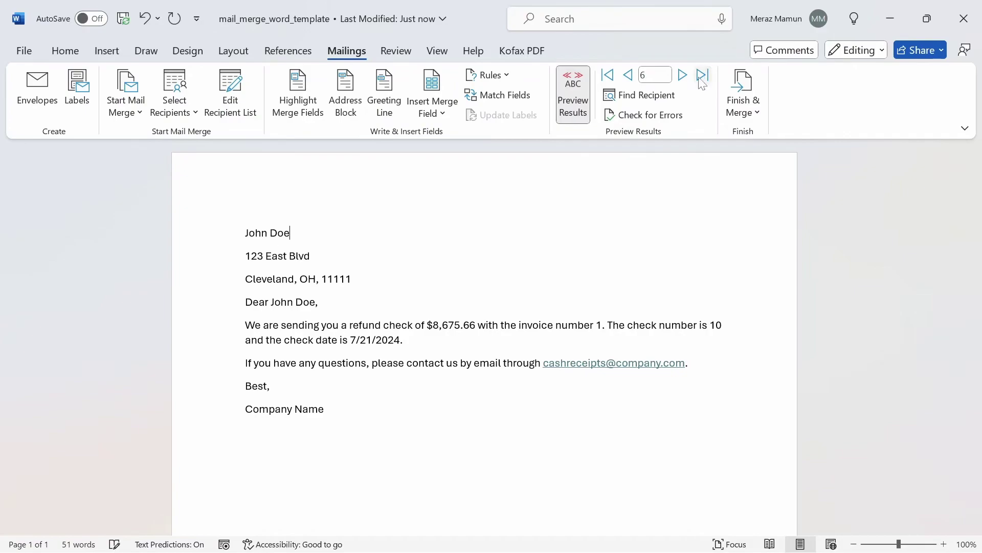